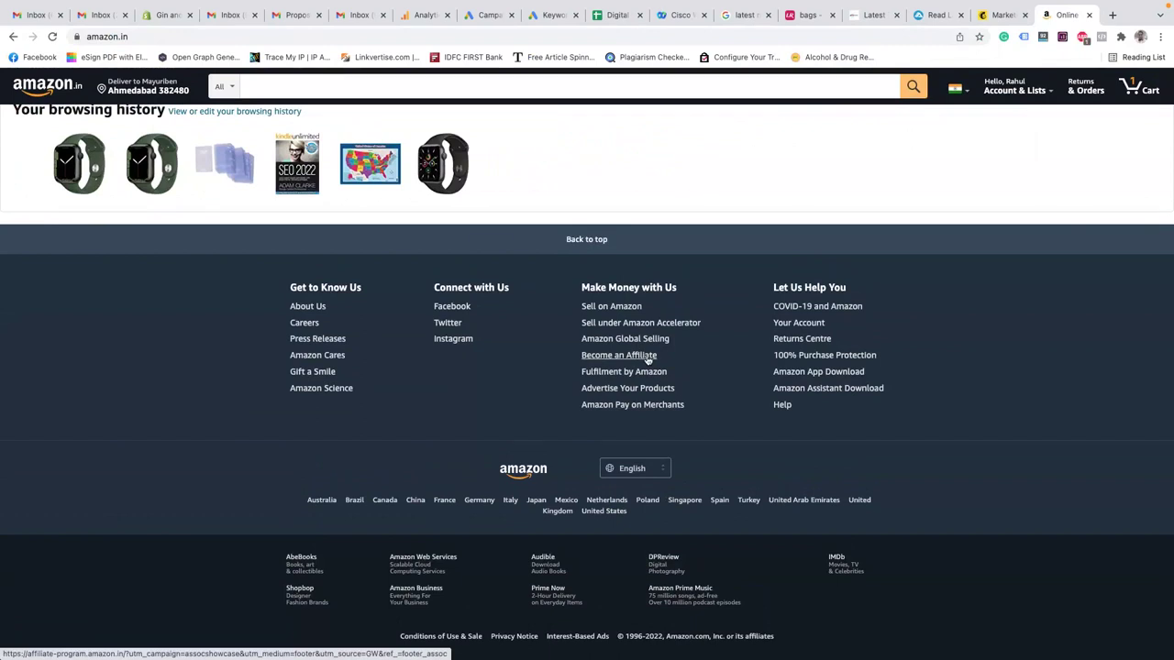
{"action": "key", "text": "ctrl+shift+Tab"}
{"action": "key", "text": "ctrl+shift+Tab"}
{"action": "key", "text": "ctrl+shift+Tab"}
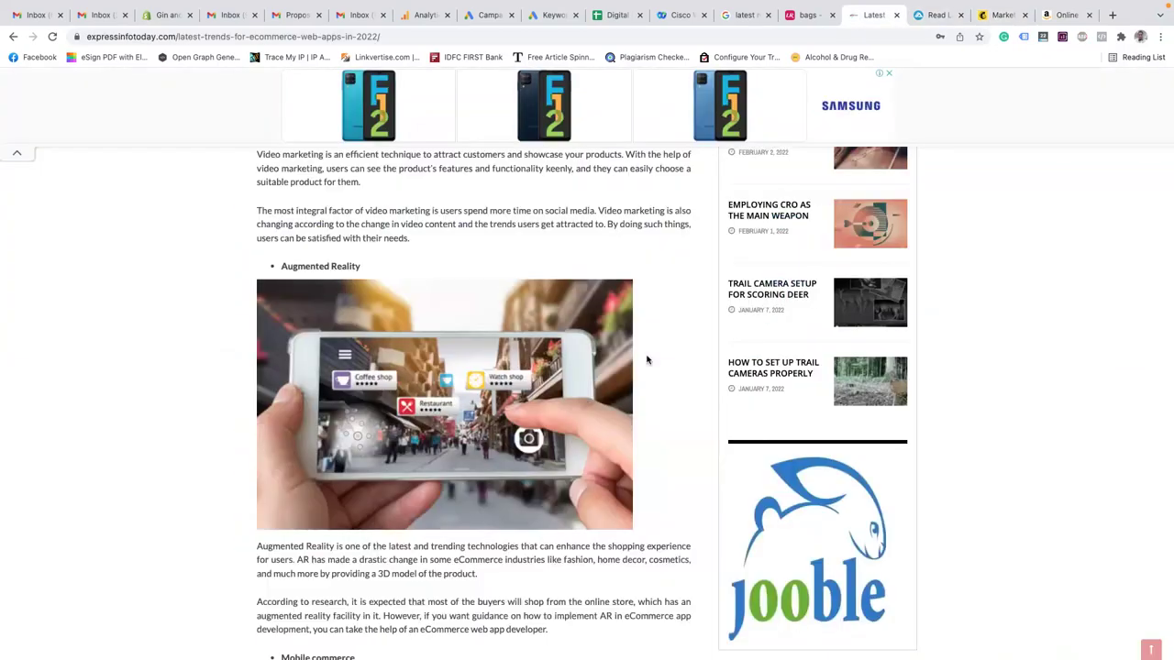
{"action": "key", "text": "ctrl+Tab"}
{"action": "key", "text": "ctrl+Tab"}
{"action": "key", "text": "ctrl+Tab"}
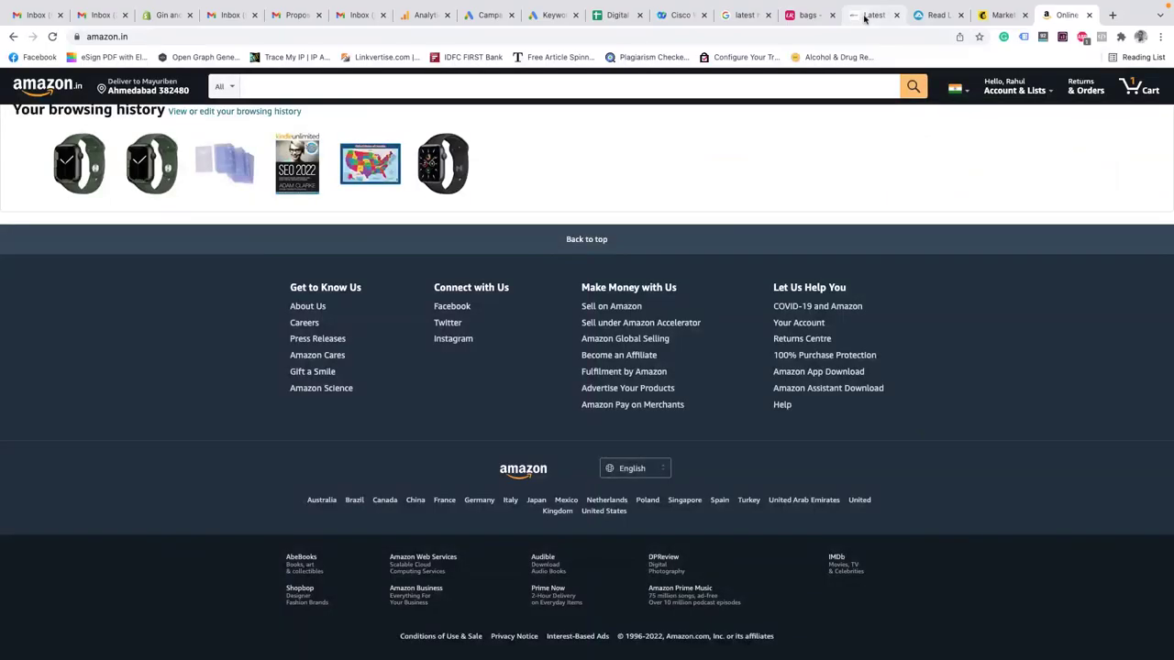
Open the "Trail Camera Setup for Scoring Deer" article from the latest posts beside the eCommerce trends article.
{"action": "left_click", "coordinate": [865, 14]}
{"action": "scroll", "coordinate": [448, 218], "scroll_direction": "down", "scroll_amount": 3}
{"action": "scroll", "coordinate": [448, 218], "scroll_direction": "down", "scroll_amount": 15}
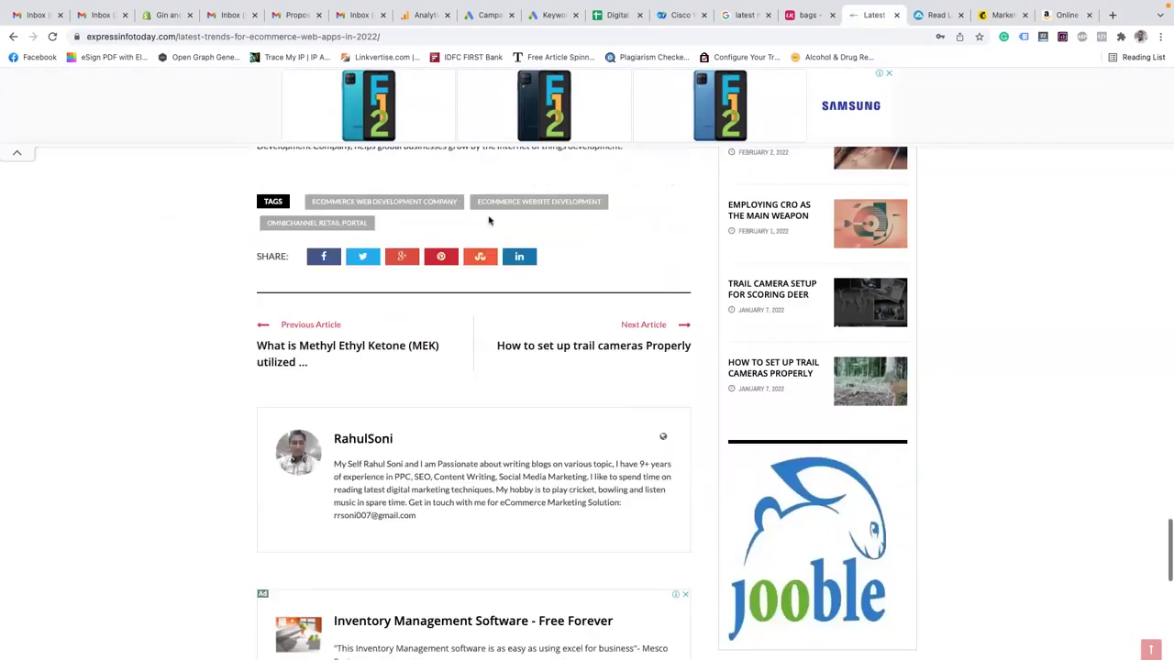
{"action": "left_click", "coordinate": [739, 284]}
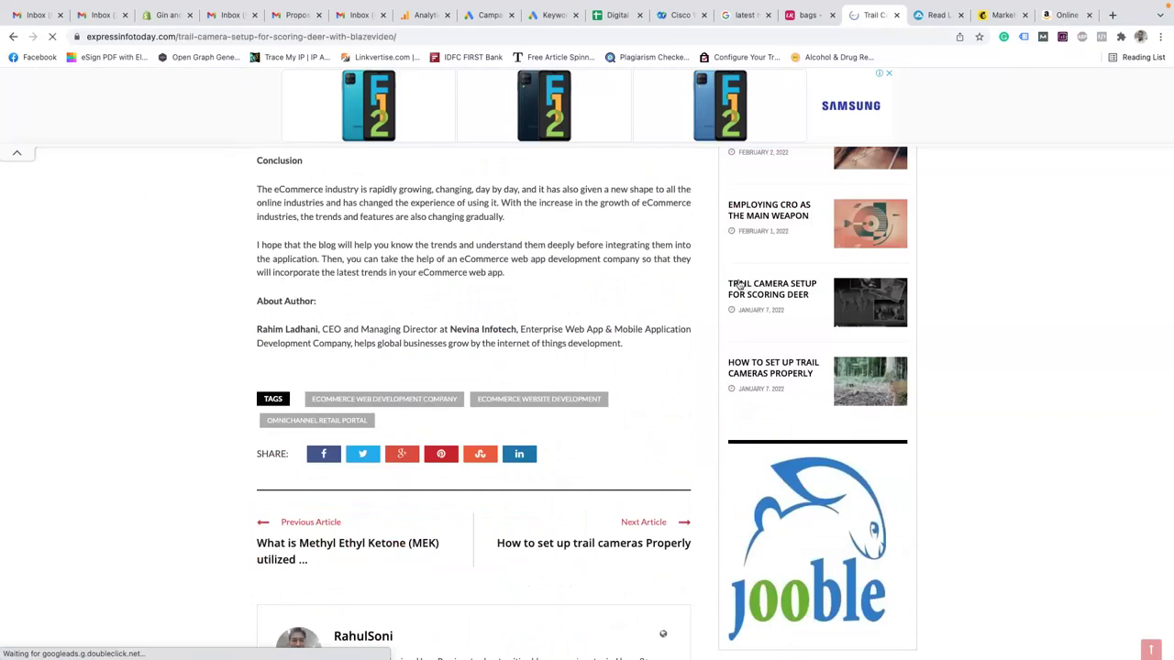
Examine the ad placements in the trail camera article's banner, body text and sidebar.
{"action": "scroll", "coordinate": [672, 300], "scroll_direction": "down", "scroll_amount": 20}
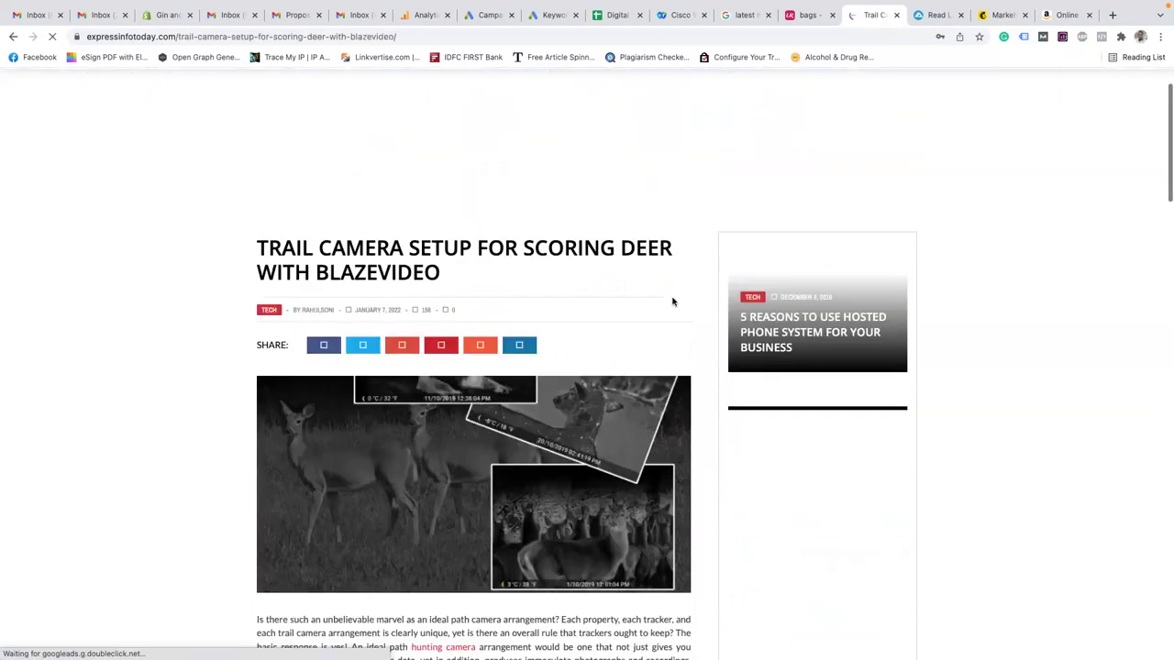
{"action": "scroll", "coordinate": [672, 301], "scroll_direction": "up", "scroll_amount": 10}
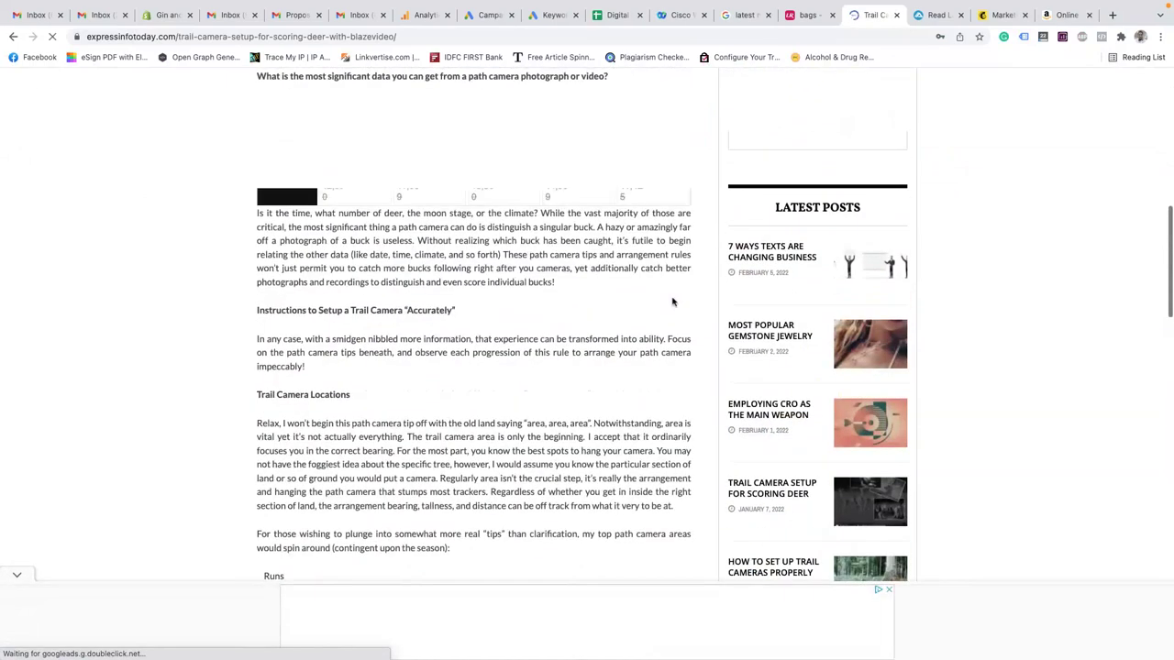
{"action": "scroll", "coordinate": [672, 301], "scroll_direction": "up", "scroll_amount": 3}
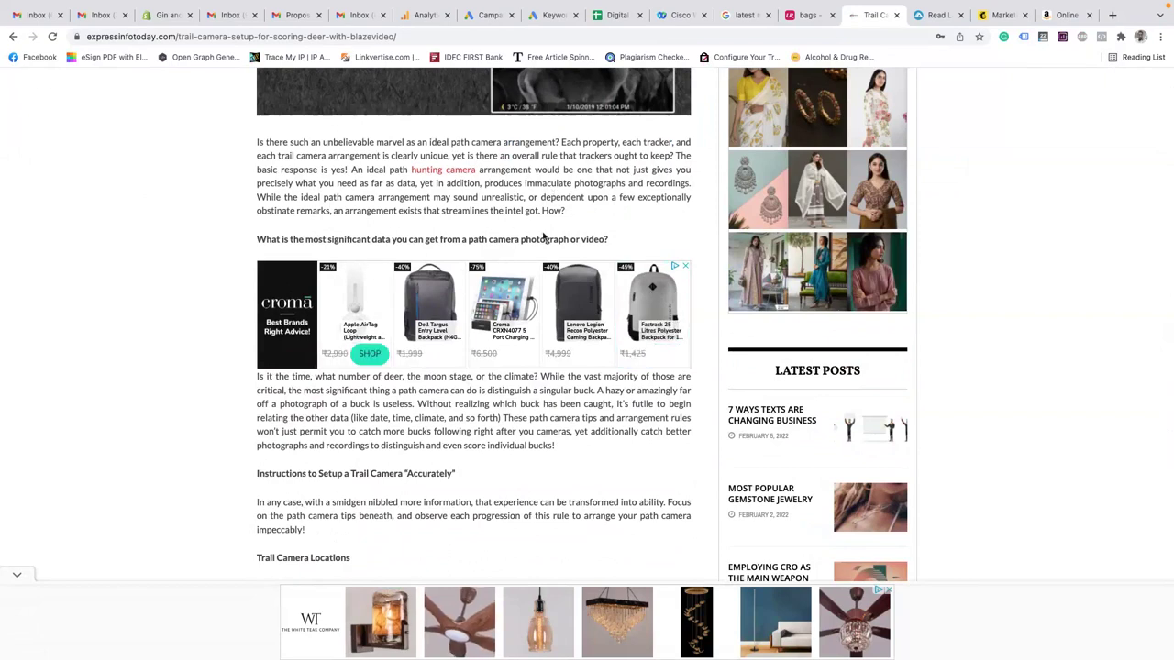
{"action": "scroll", "coordinate": [547, 236], "scroll_direction": "up", "scroll_amount": 5}
{"action": "scroll", "coordinate": [547, 235], "scroll_direction": "up", "scroll_amount": 1}
{"action": "scroll", "coordinate": [547, 236], "scroll_direction": "down", "scroll_amount": 4}
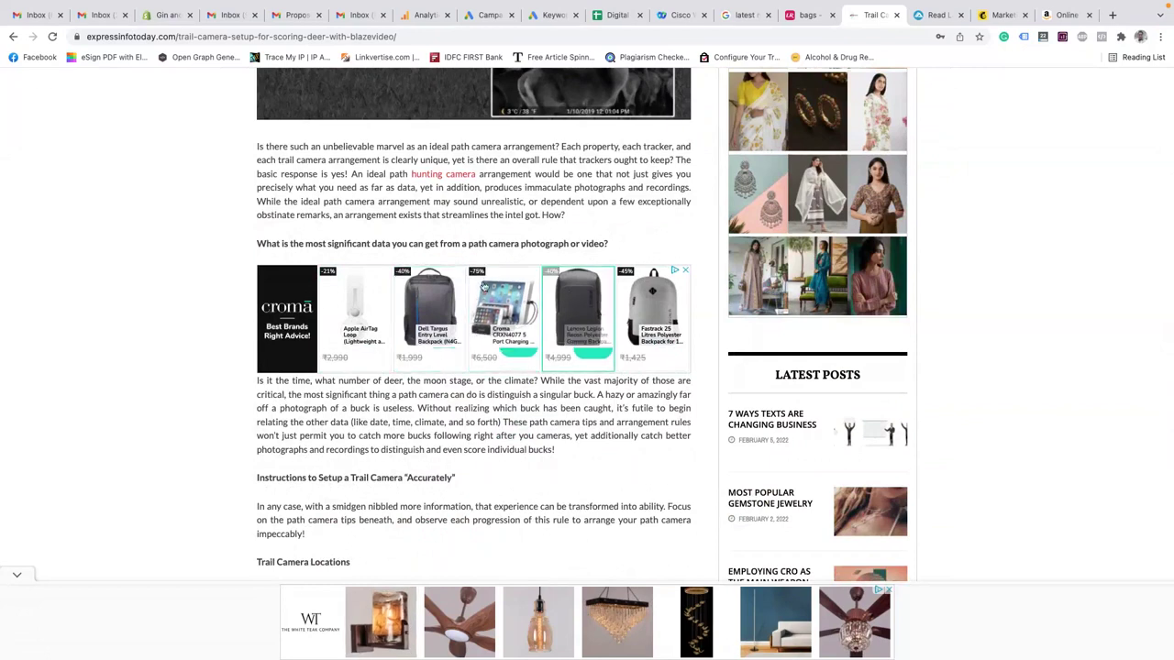
{"action": "scroll", "coordinate": [670, 299], "scroll_direction": "down", "scroll_amount": 2}
{"action": "scroll", "coordinate": [670, 298], "scroll_direction": "down", "scroll_amount": 1}
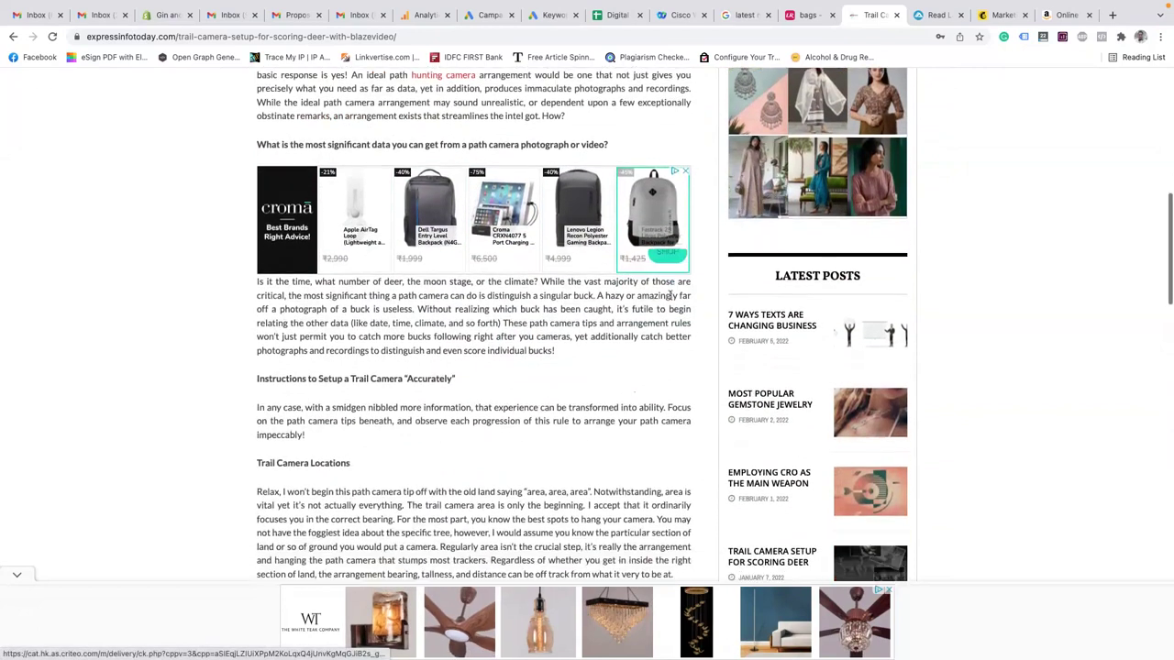
{"action": "scroll", "coordinate": [235, 138], "scroll_direction": "down", "scroll_amount": 2}
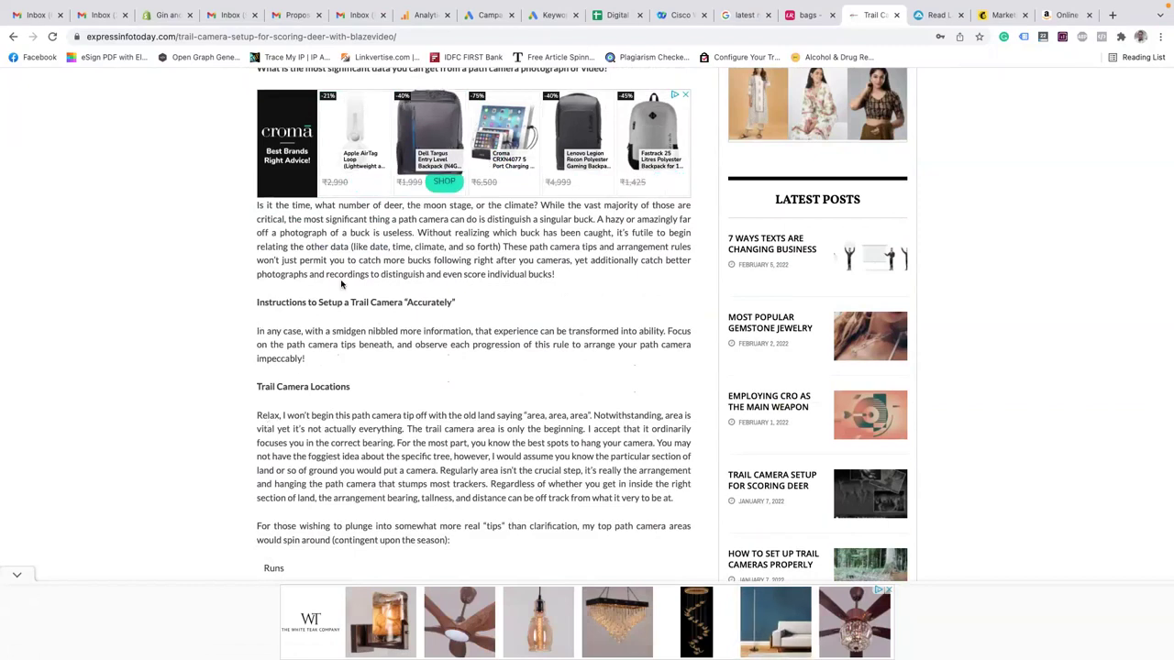
{"action": "scroll", "coordinate": [468, 313], "scroll_direction": "up", "scroll_amount": 1}
{"action": "scroll", "coordinate": [468, 314], "scroll_direction": "up", "scroll_amount": 5}
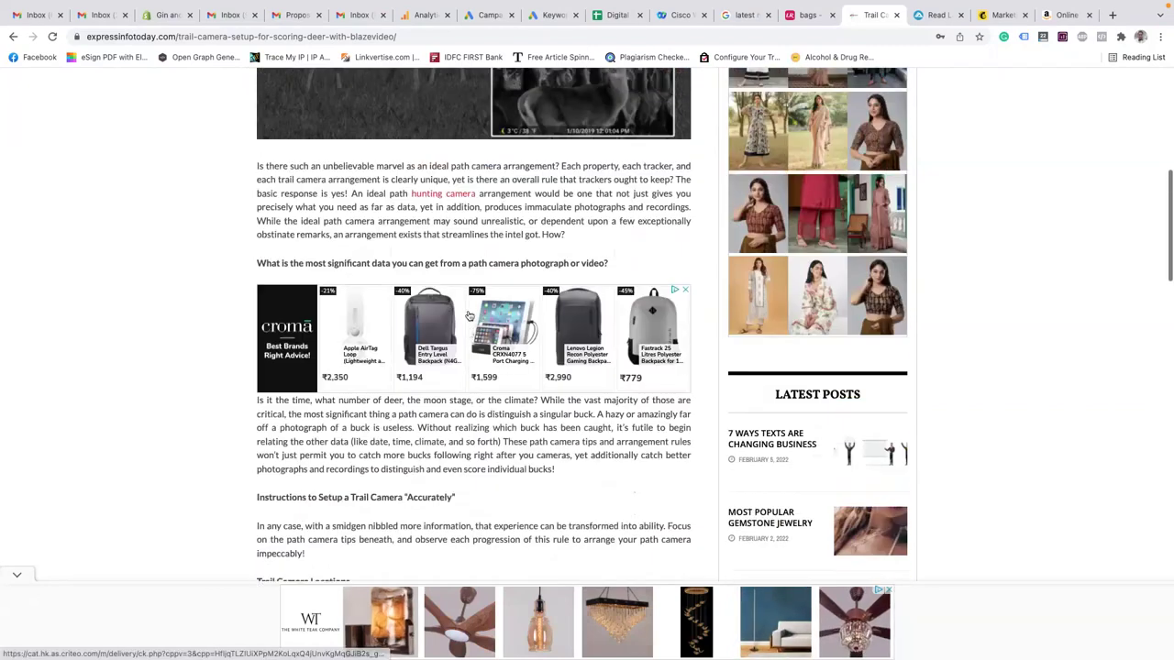
{"action": "scroll", "coordinate": [491, 309], "scroll_direction": "up", "scroll_amount": 7}
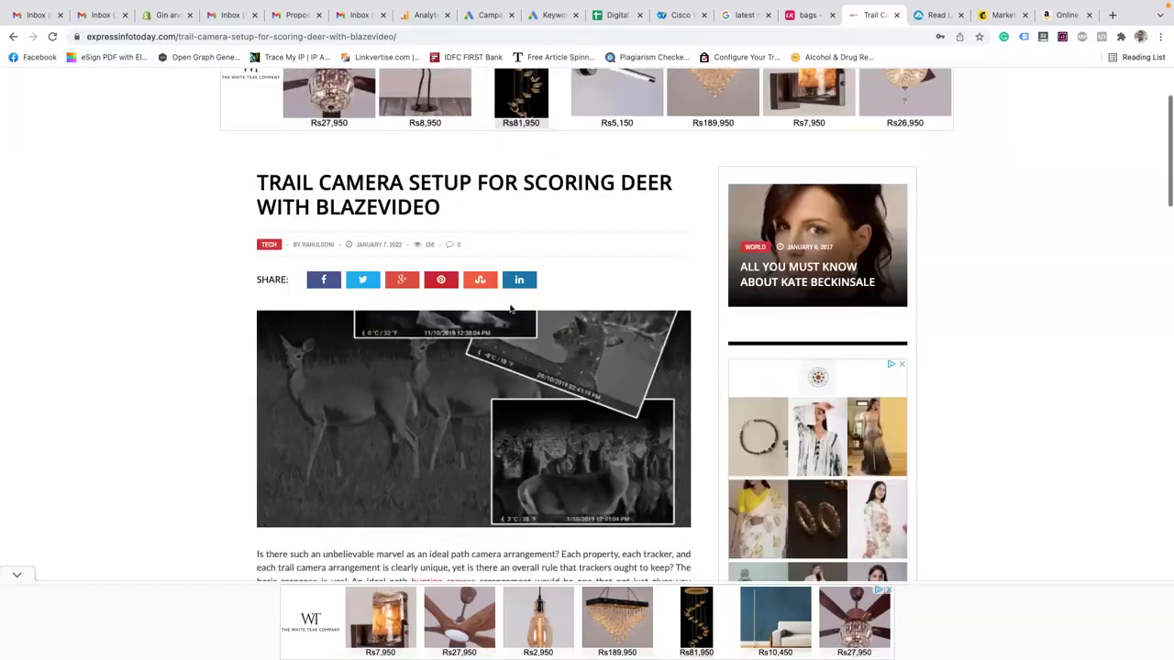
{"action": "scroll", "coordinate": [686, 303], "scroll_direction": "down", "scroll_amount": 5}
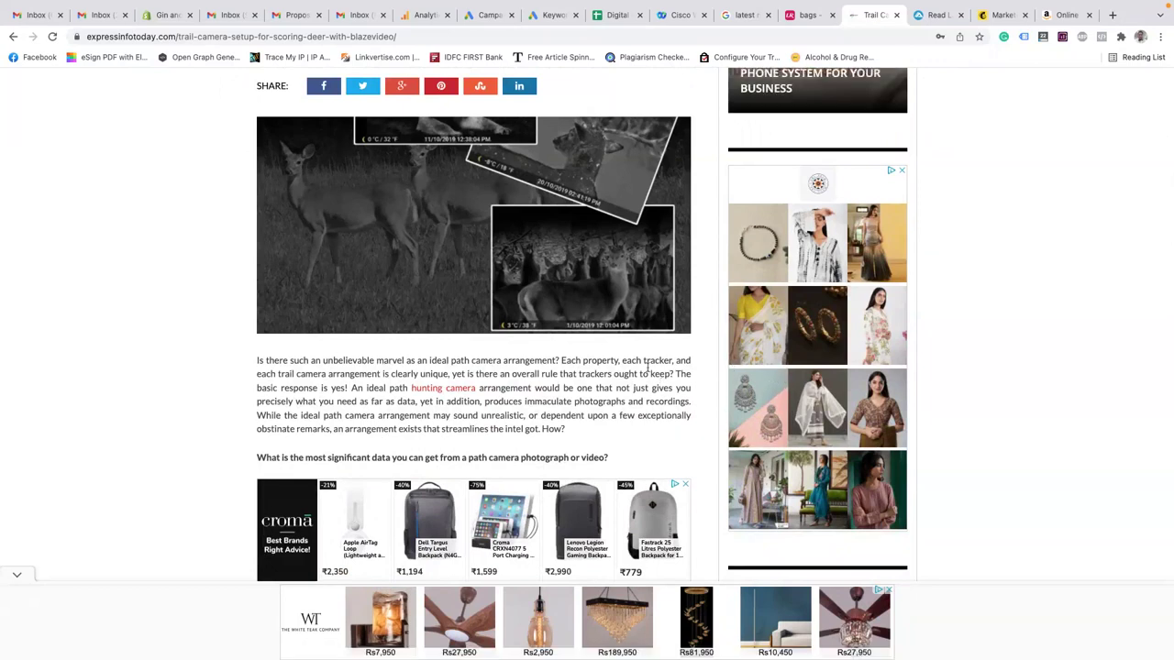
{"action": "scroll", "coordinate": [663, 446], "scroll_direction": "down", "scroll_amount": 3}
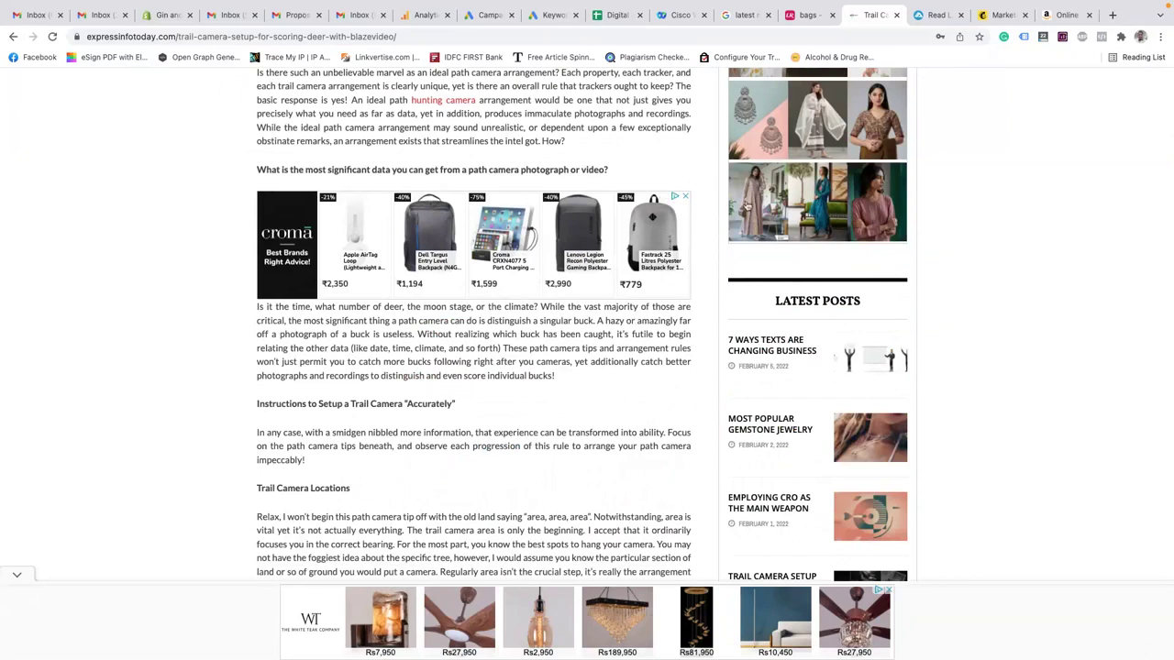
{"action": "scroll", "coordinate": [747, 206], "scroll_direction": "down", "scroll_amount": 2}
{"action": "scroll", "coordinate": [748, 205], "scroll_direction": "down", "scroll_amount": 5}
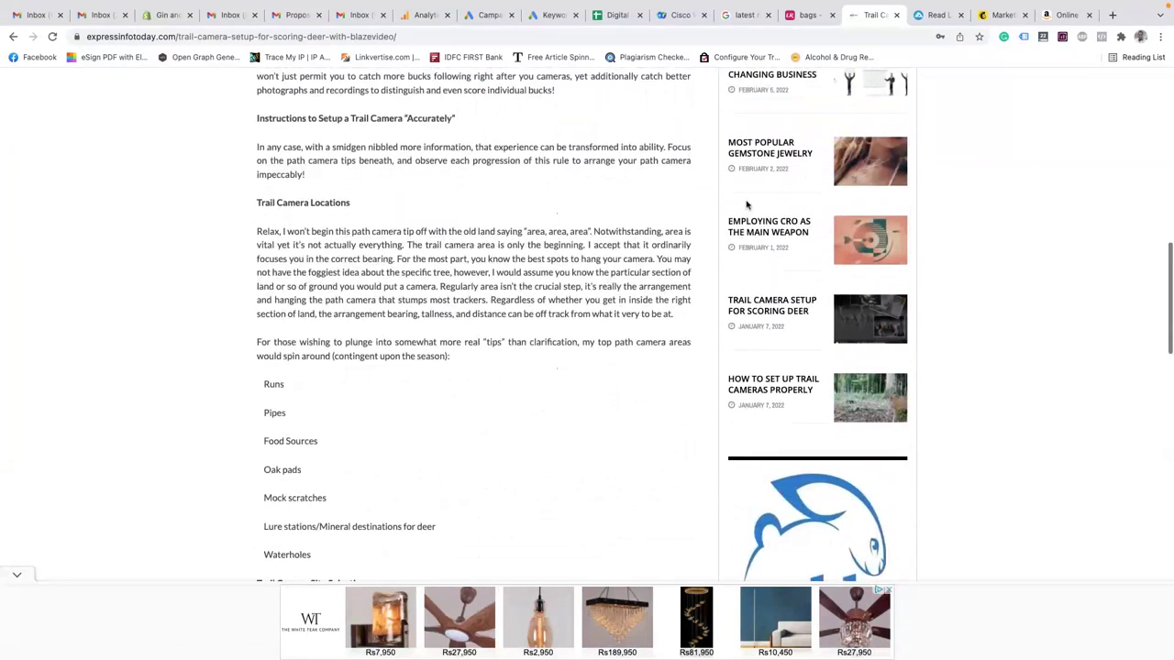
{"action": "scroll", "coordinate": [631, 263], "scroll_direction": "down", "scroll_amount": 8}
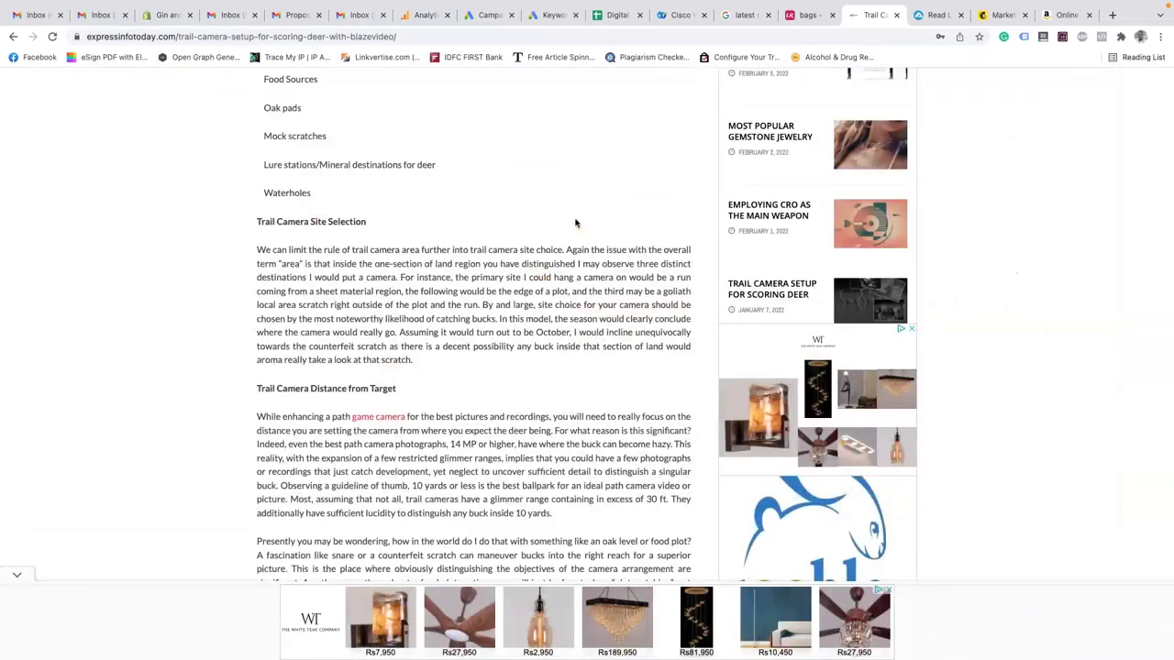
Close the "Read L…" page that follows the trail camera article and return to the beginning of the article.
{"action": "key", "text": "ctrl+Tab"}
{"action": "key", "text": "ctrl+w"}
{"action": "key", "text": "ctrl+shift+Tab"}
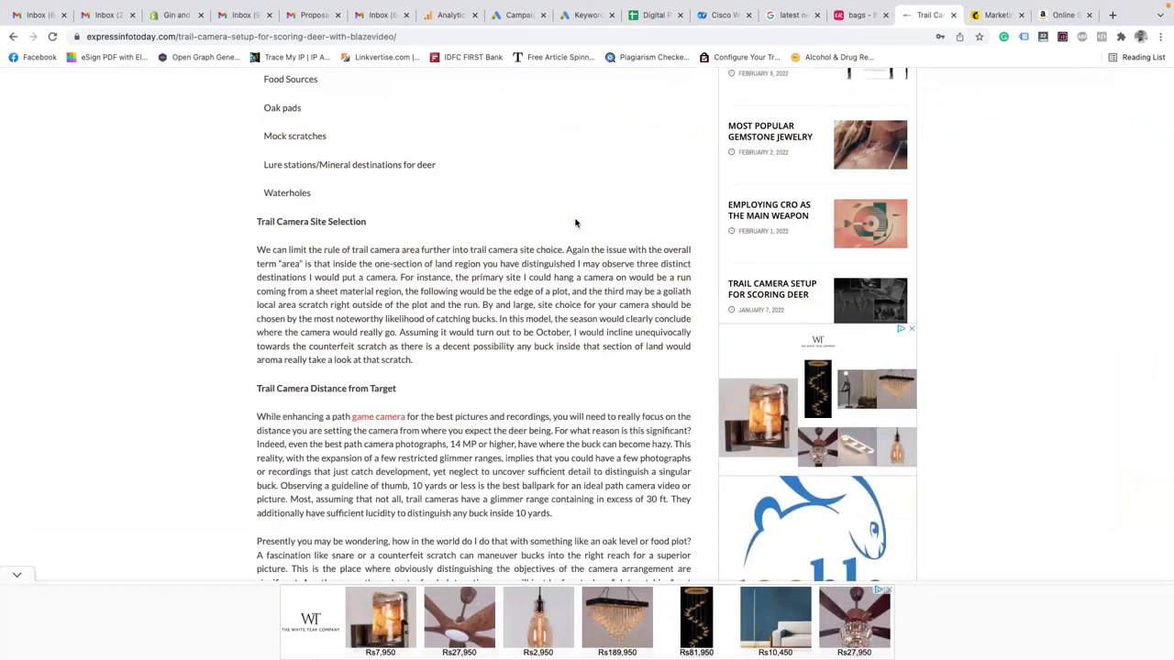
{"action": "scroll", "coordinate": [576, 223], "scroll_direction": "up", "scroll_amount": 20}
Open readerlovers.com in a new browser tab.
{"action": "key", "text": "ctrl+t"}
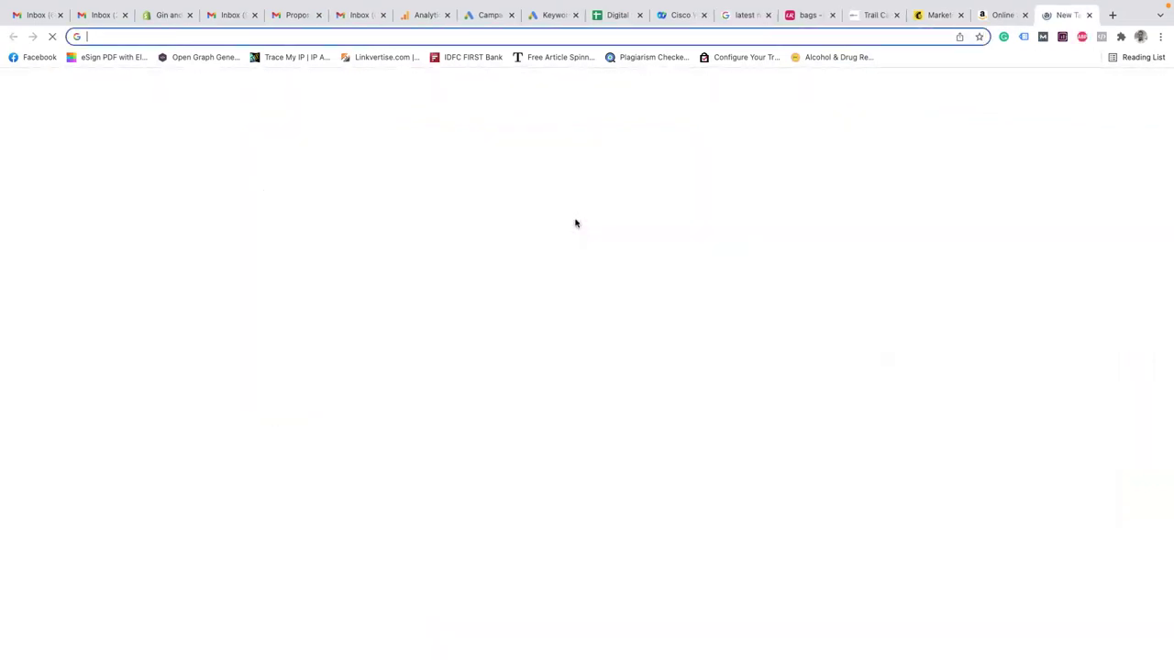
{"action": "type", "text": "readerlov"}
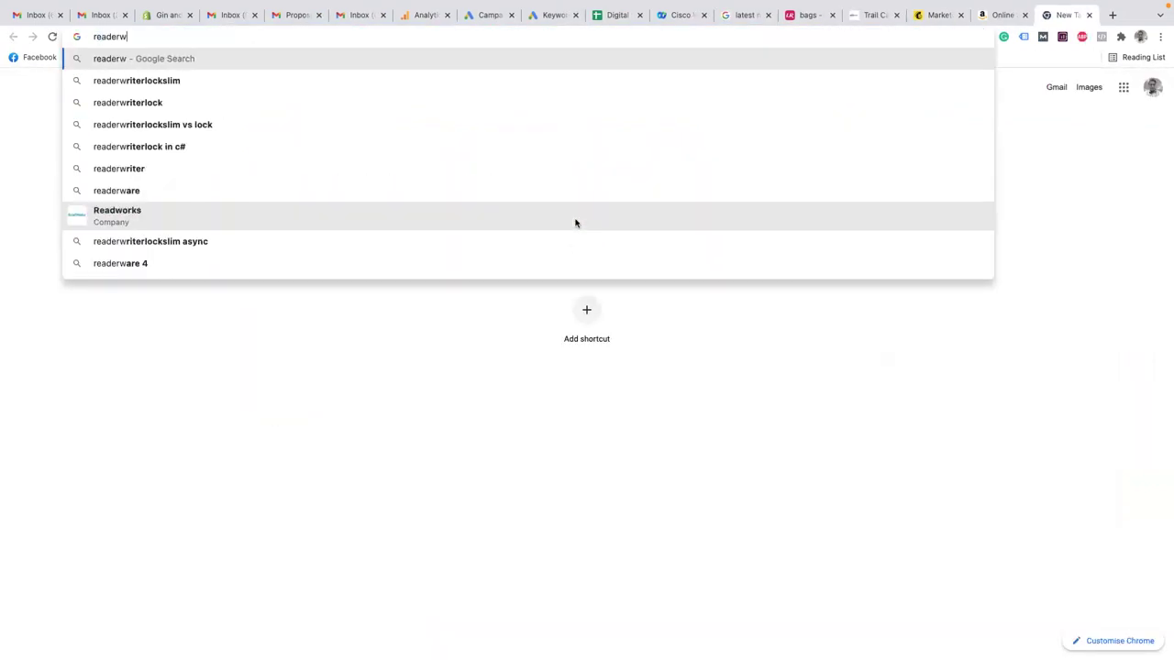
{"action": "type", "text": "ers.com"}
{"action": "key", "text": "Return"}
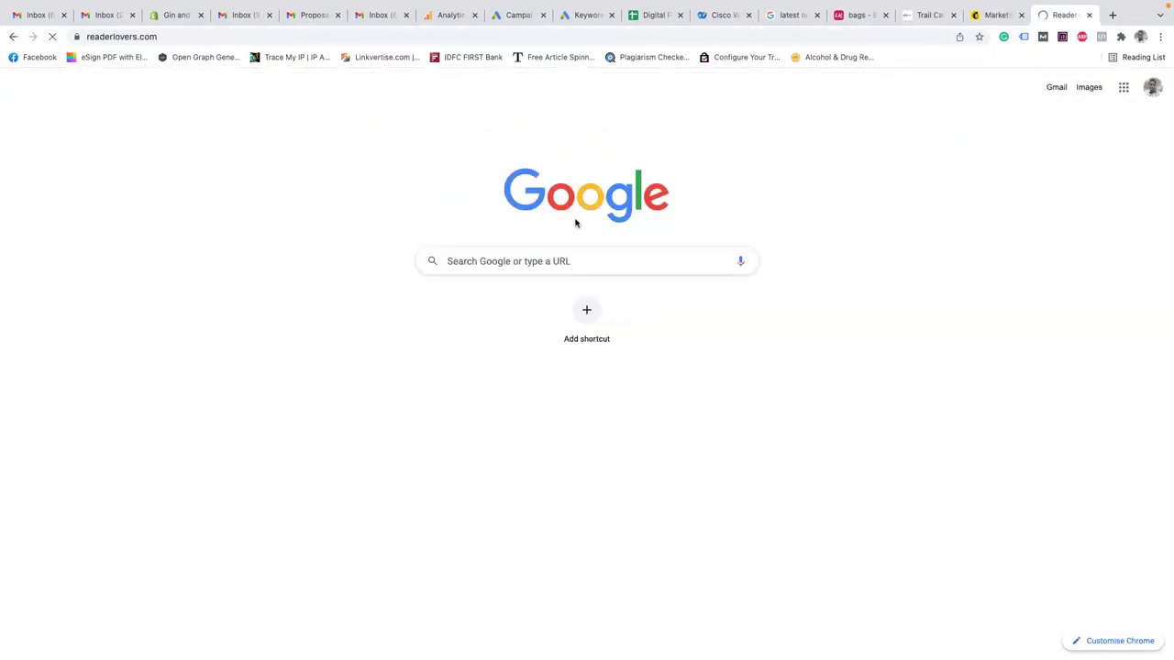
Look through the Readerlovers homepage posts and the guest post categories under Write for Us.
{"action": "scroll", "coordinate": [580, 271], "scroll_direction": "down", "scroll_amount": 5}
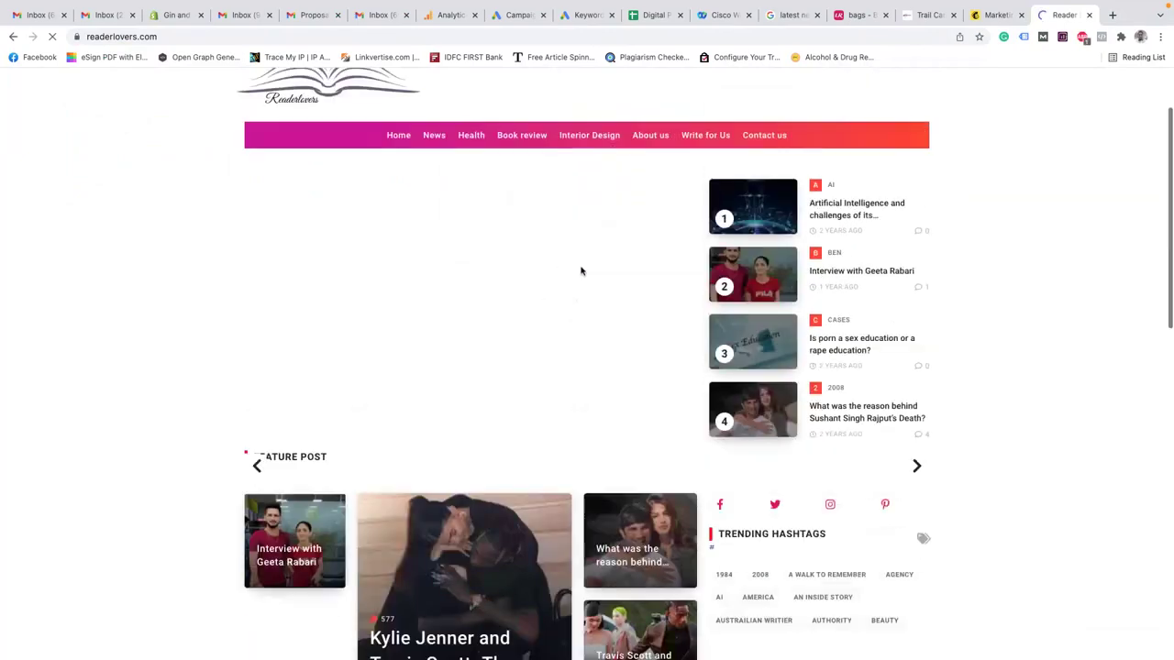
{"action": "scroll", "coordinate": [580, 271], "scroll_direction": "down", "scroll_amount": 8}
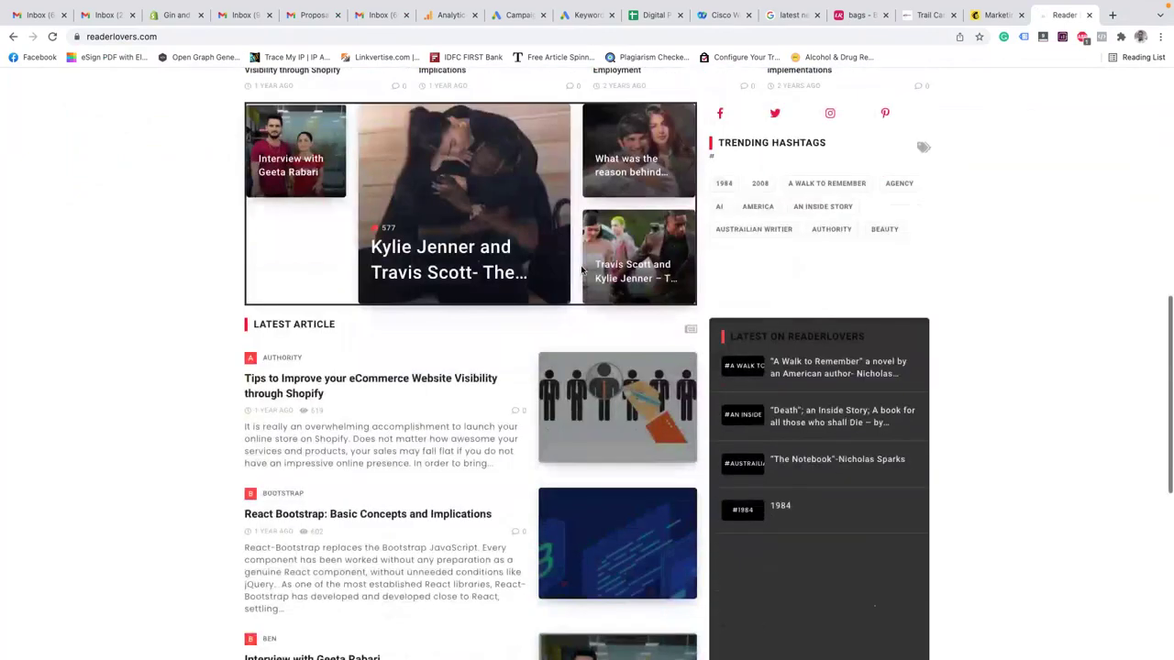
{"action": "scroll", "coordinate": [581, 270], "scroll_direction": "up", "scroll_amount": 13}
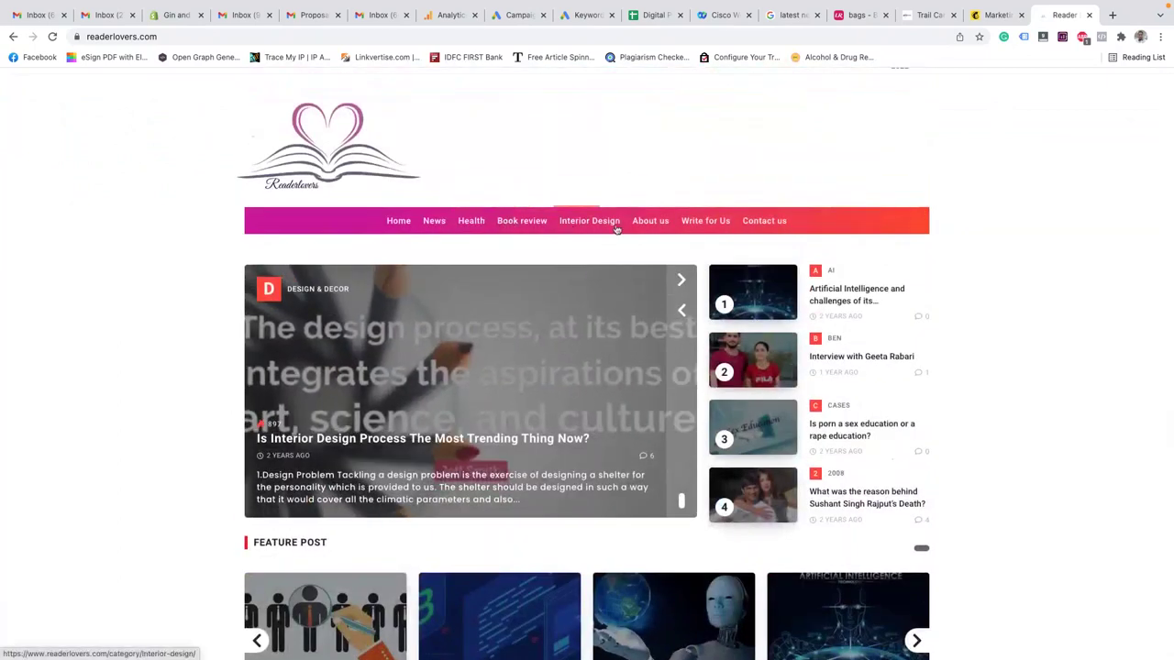
{"action": "mouse_move", "coordinate": [710, 229]}
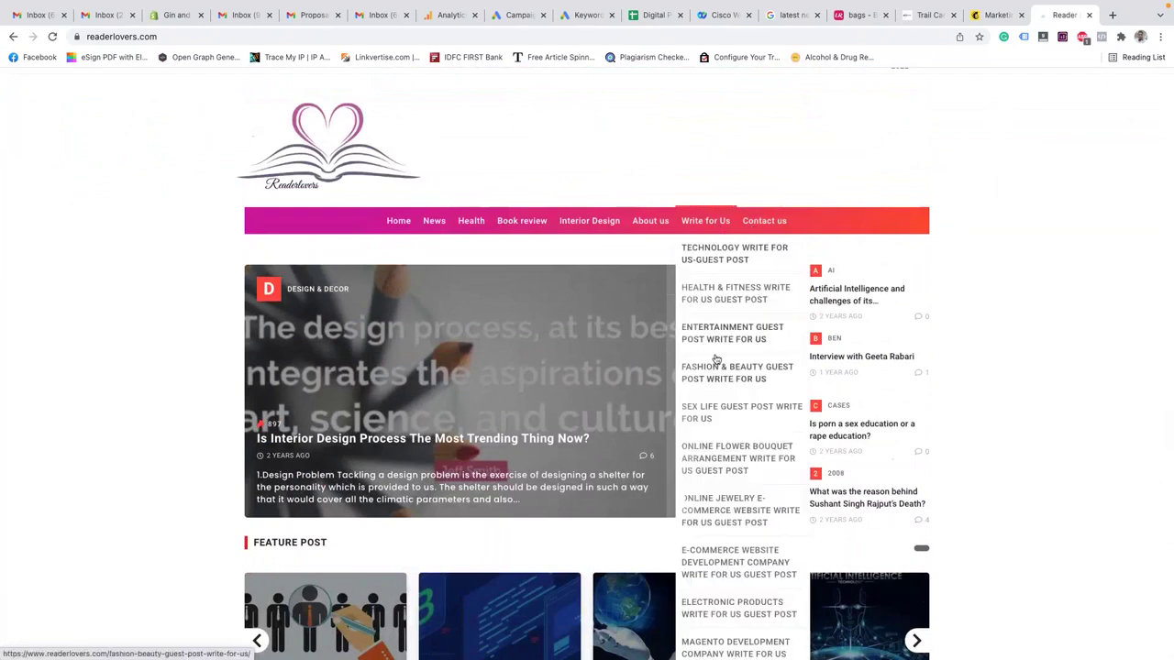
{"action": "scroll", "coordinate": [712, 361], "scroll_direction": "down", "scroll_amount": 5}
Close the Readerlovers and Amazon pages and return to the trail camera article.
{"action": "key", "text": "super+w"}
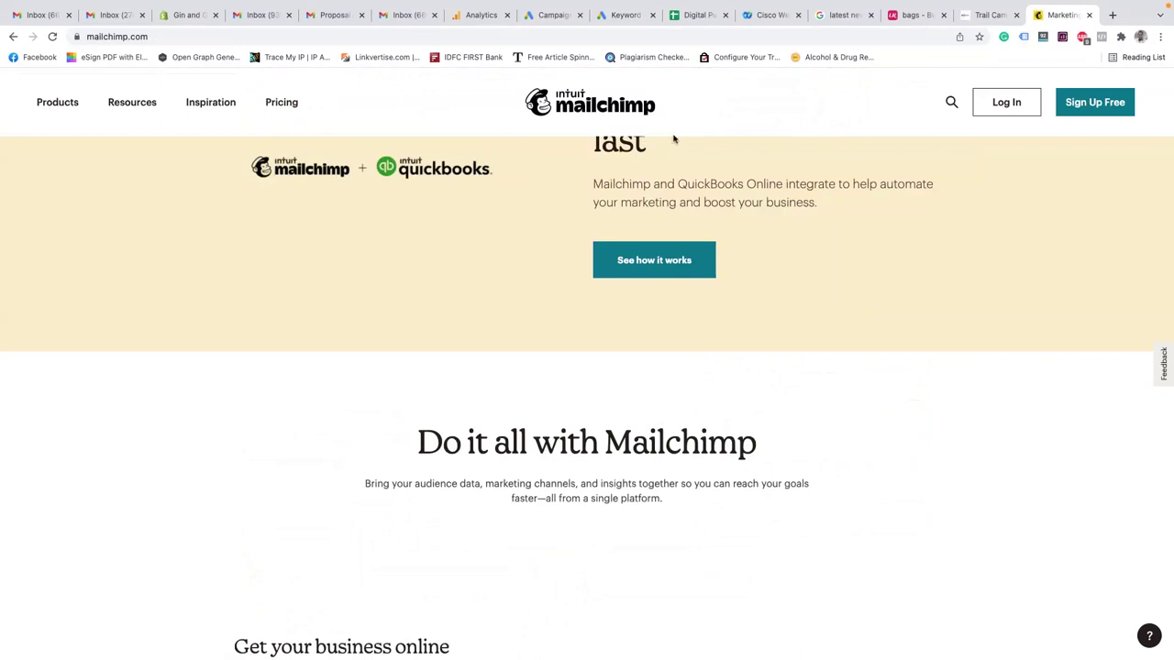
{"action": "key", "text": "ctrl+shift+Tab"}
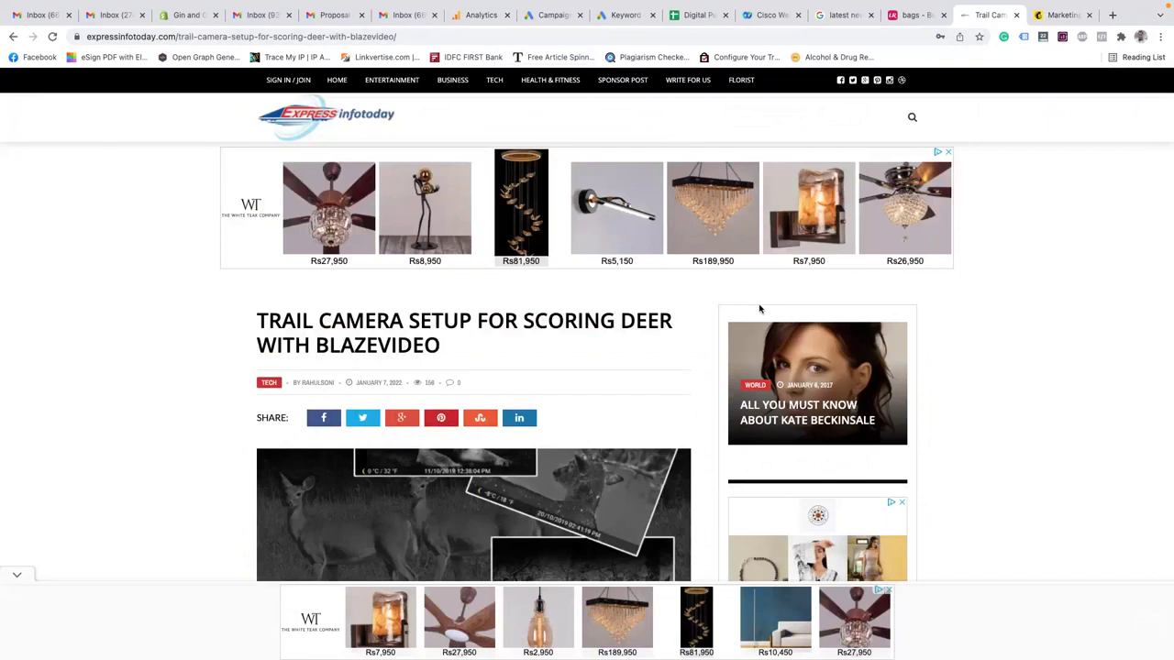
{"action": "scroll", "coordinate": [759, 309], "scroll_direction": "down", "scroll_amount": 10}
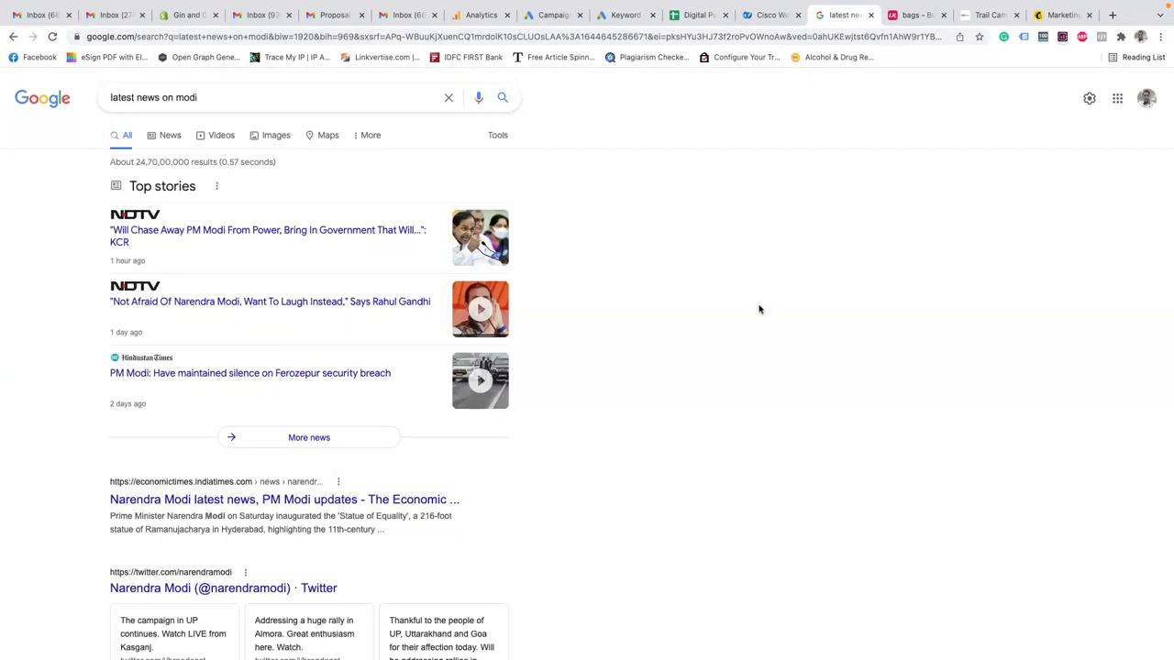
Switch to the Google Ads campaigns page and start creating a new campaign.
{"action": "key", "text": "ctrl+shift+Tab"}
{"action": "key", "text": "ctrl+shift+Tab"}
{"action": "key", "text": "ctrl+shift+Tab"}
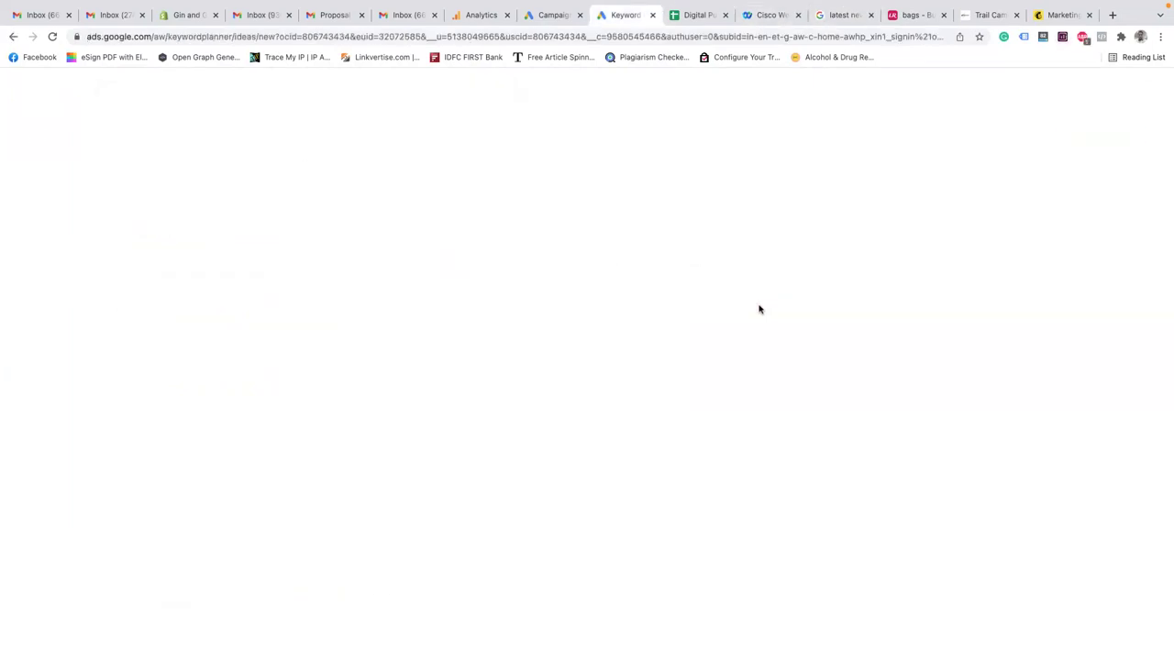
{"action": "key", "text": "ctrl+shift+Tab"}
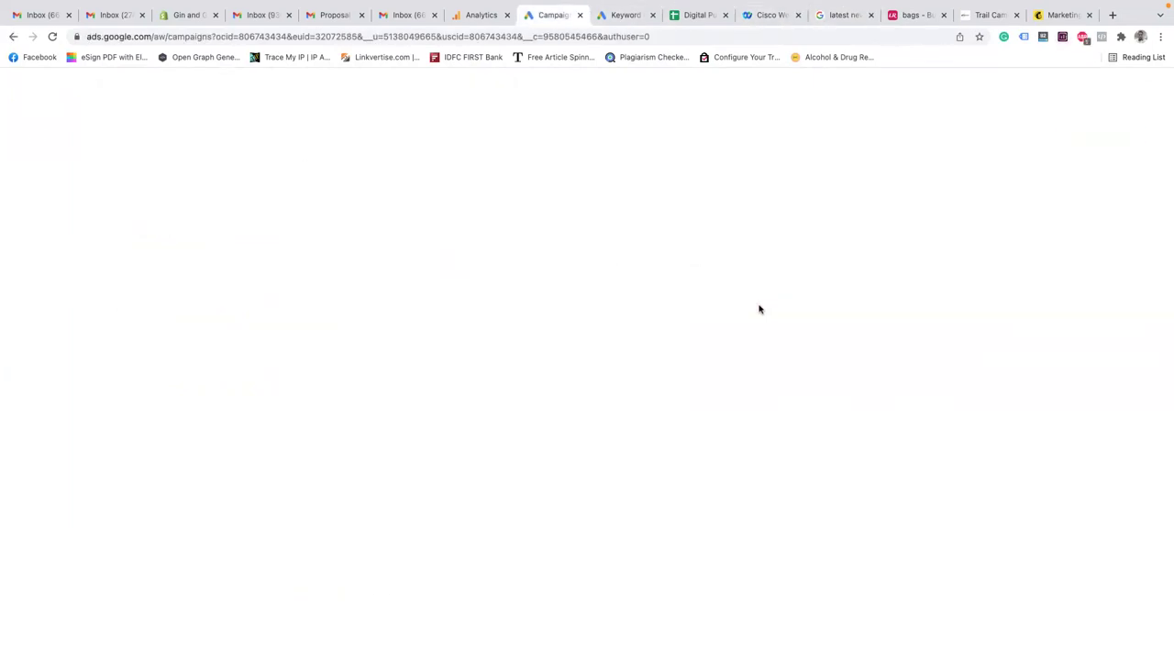
{"action": "left_click", "coordinate": [249, 153]}
{"action": "left_click", "coordinate": [349, 168]}
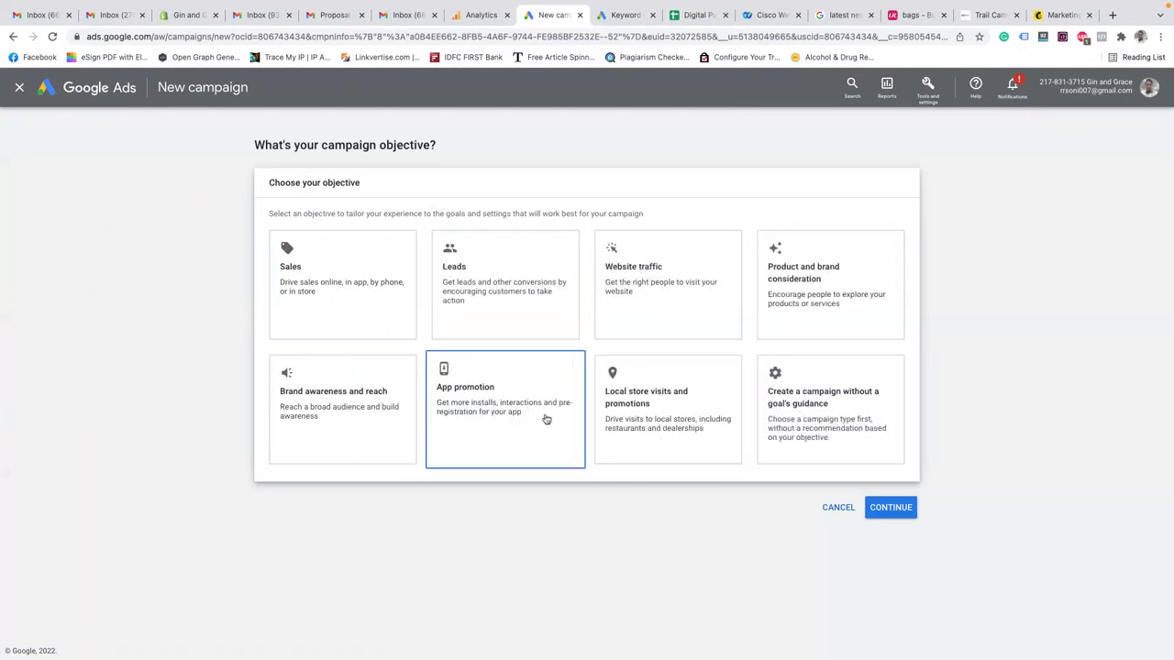
Choose App promotion as the campaign objective and review the App campaign's subtypes.
{"action": "left_click", "coordinate": [548, 383]}
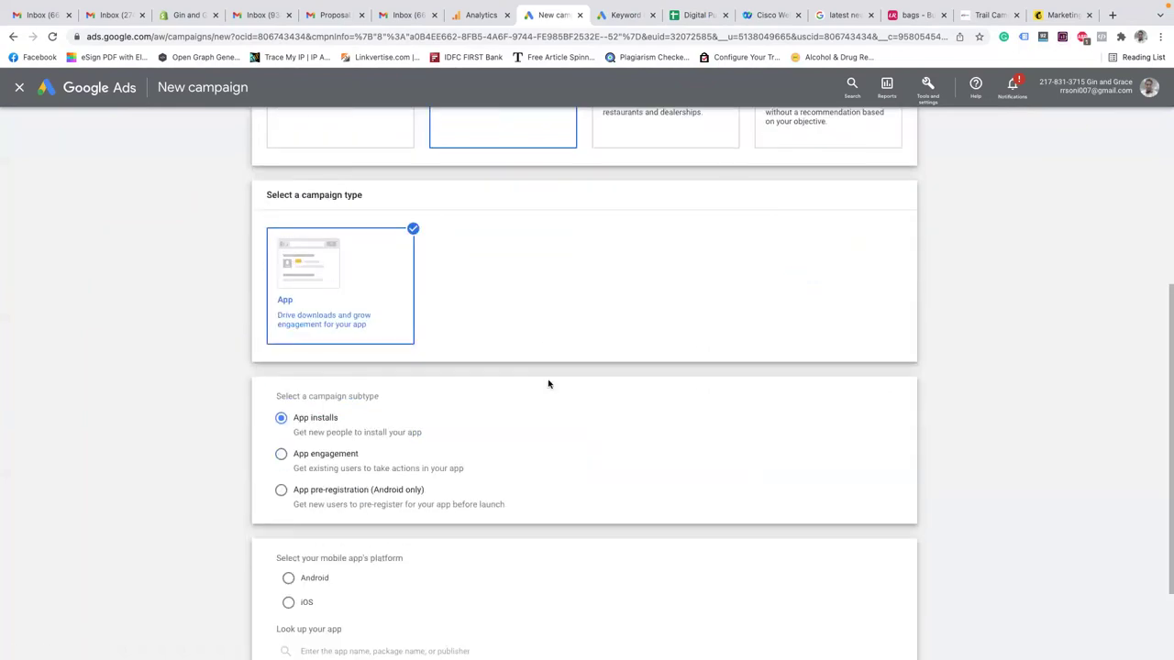
{"action": "scroll", "coordinate": [432, 361], "scroll_direction": "down", "scroll_amount": 1}
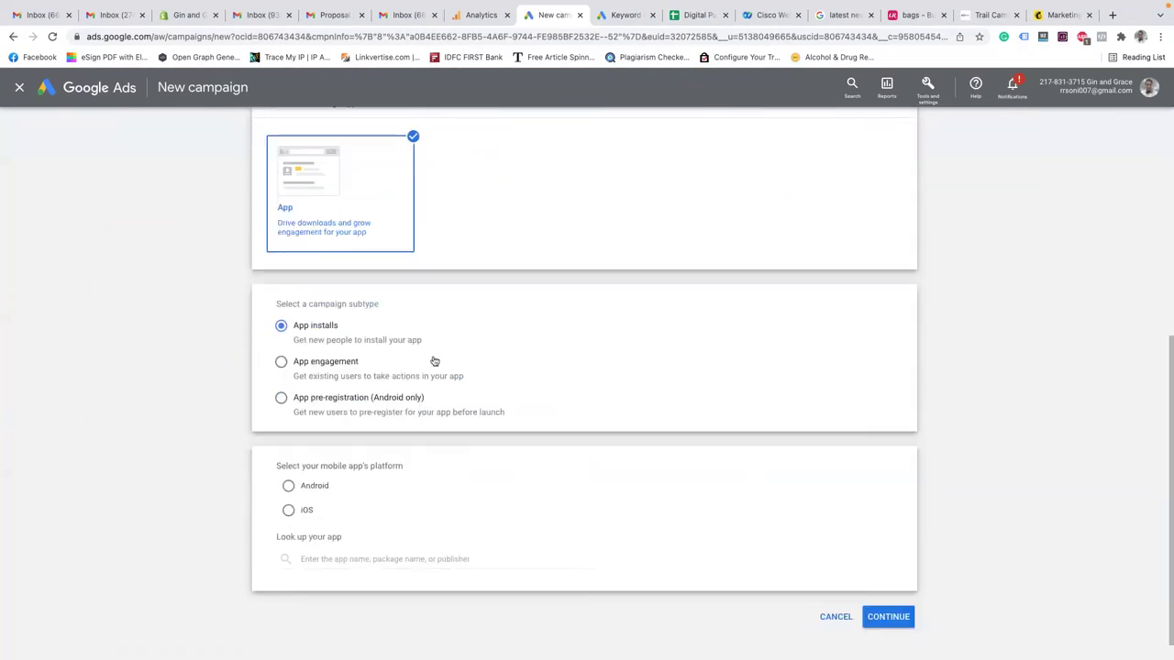
{"action": "scroll", "coordinate": [434, 358], "scroll_direction": "up", "scroll_amount": 2}
{"action": "scroll", "coordinate": [550, 380], "scroll_direction": "down", "scroll_amount": 2}
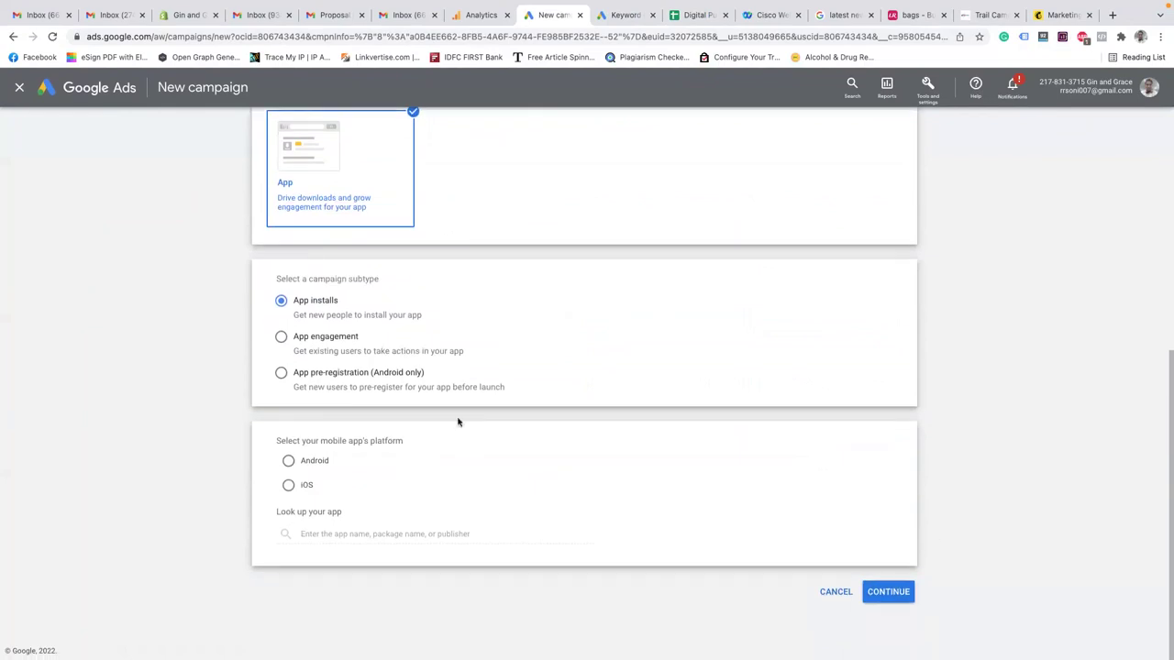
Pick Android and then iOS as the mobile app's platform, and review the chosen objective and campaign type.
{"action": "left_click", "coordinate": [289, 461]}
{"action": "left_click", "coordinate": [288, 488]}
{"action": "scroll", "coordinate": [303, 463], "scroll_direction": "up", "scroll_amount": 1}
{"action": "scroll", "coordinate": [304, 463], "scroll_direction": "up", "scroll_amount": 5}
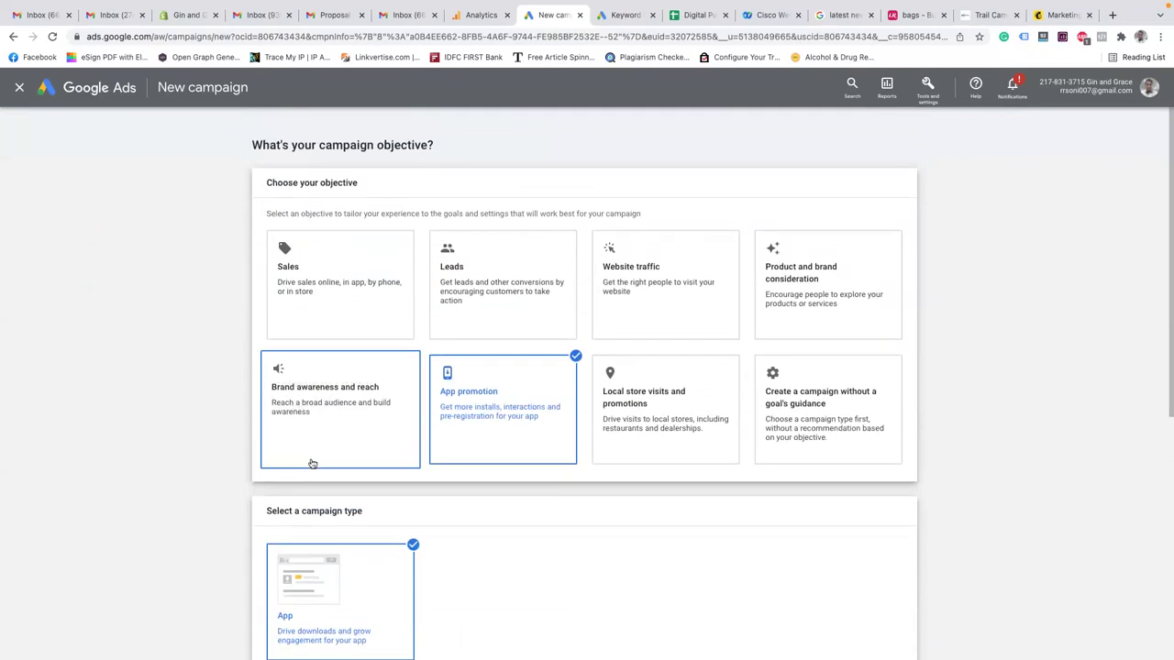
{"action": "scroll", "coordinate": [485, 442], "scroll_direction": "down", "scroll_amount": 3}
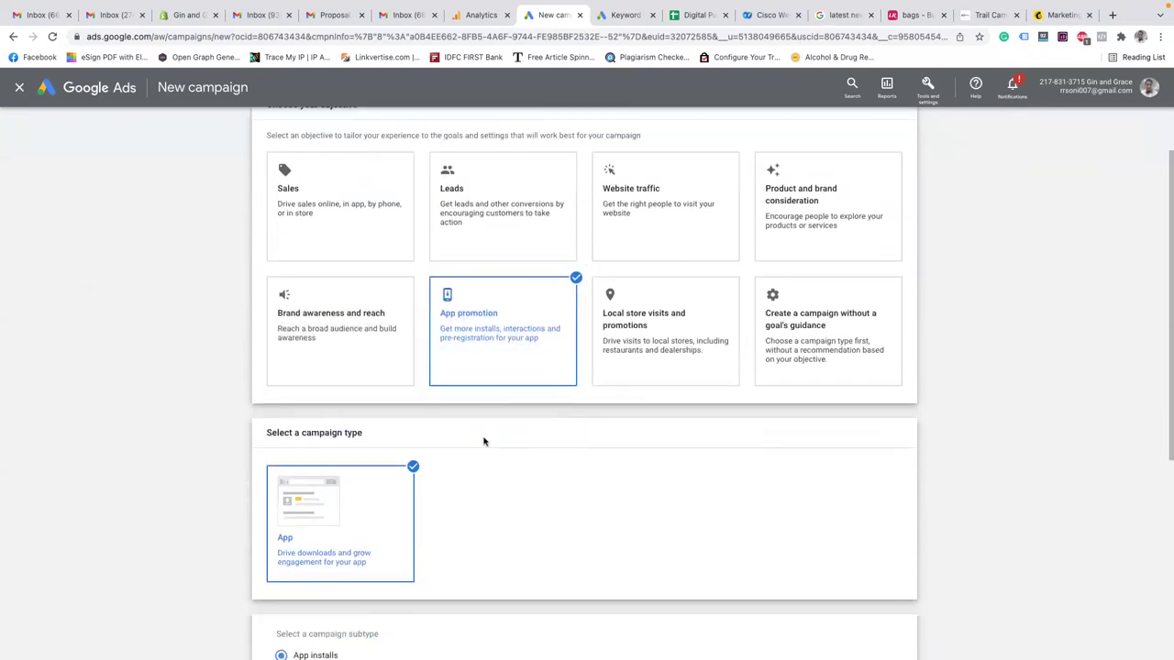
Review the app campaign's subtype and platform options, and leave the new campaign setup for the campaigns list.
{"action": "scroll", "coordinate": [484, 442], "scroll_direction": "down", "scroll_amount": 3}
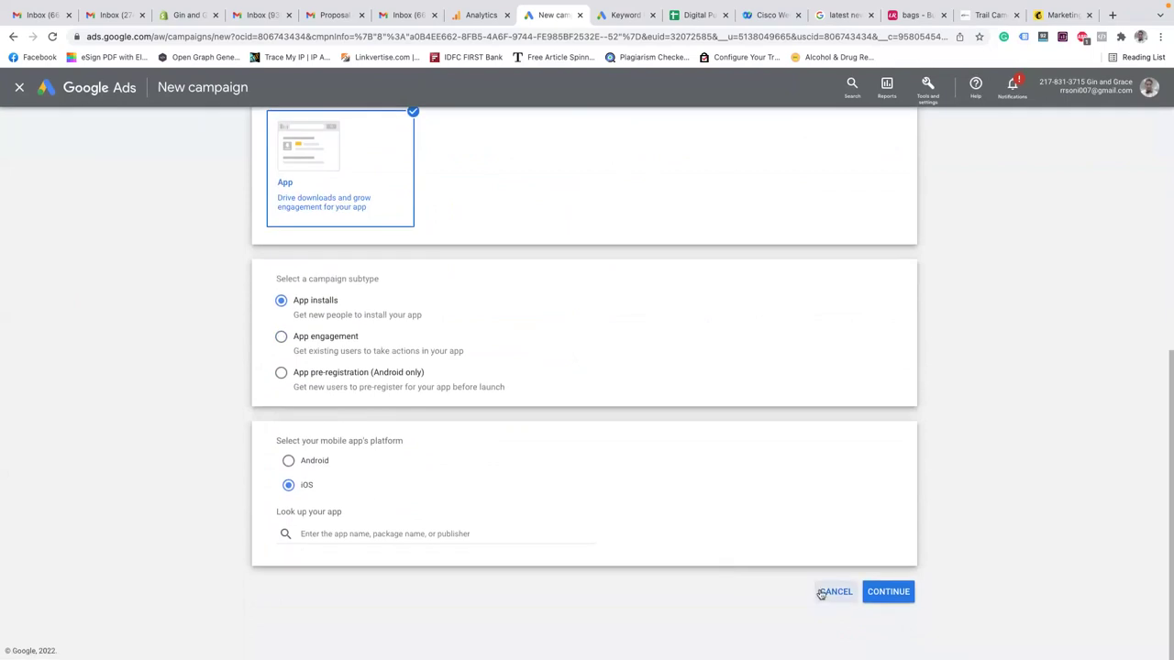
{"action": "scroll", "coordinate": [819, 593], "scroll_direction": "up", "scroll_amount": 6}
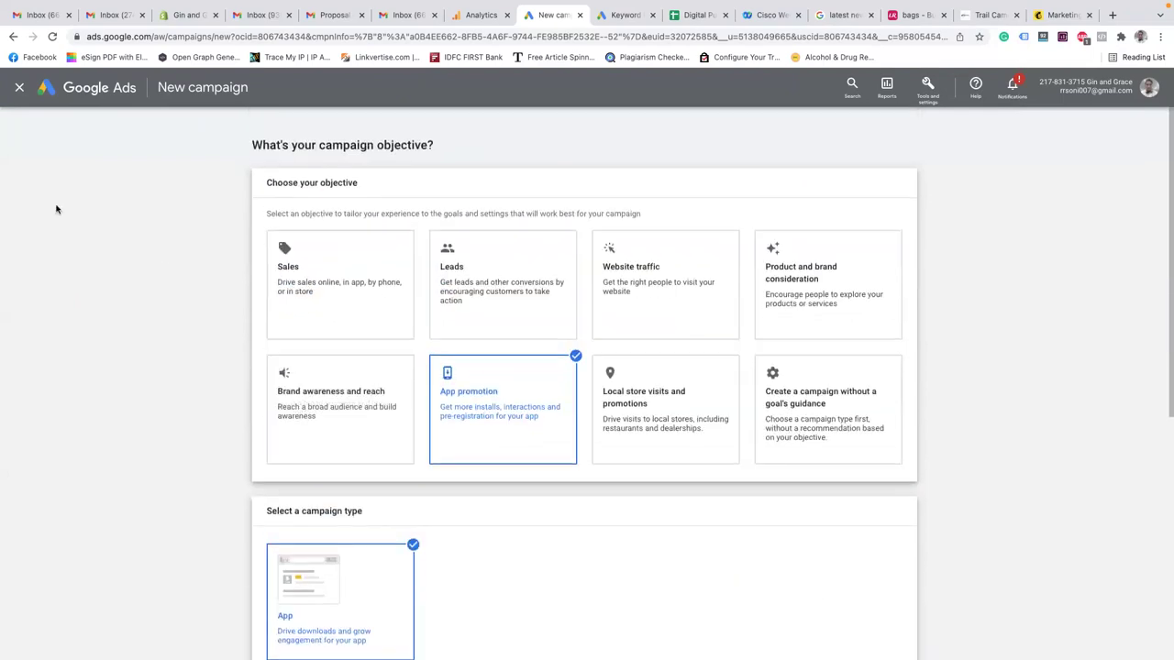
{"action": "left_click", "coordinate": [20, 88]}
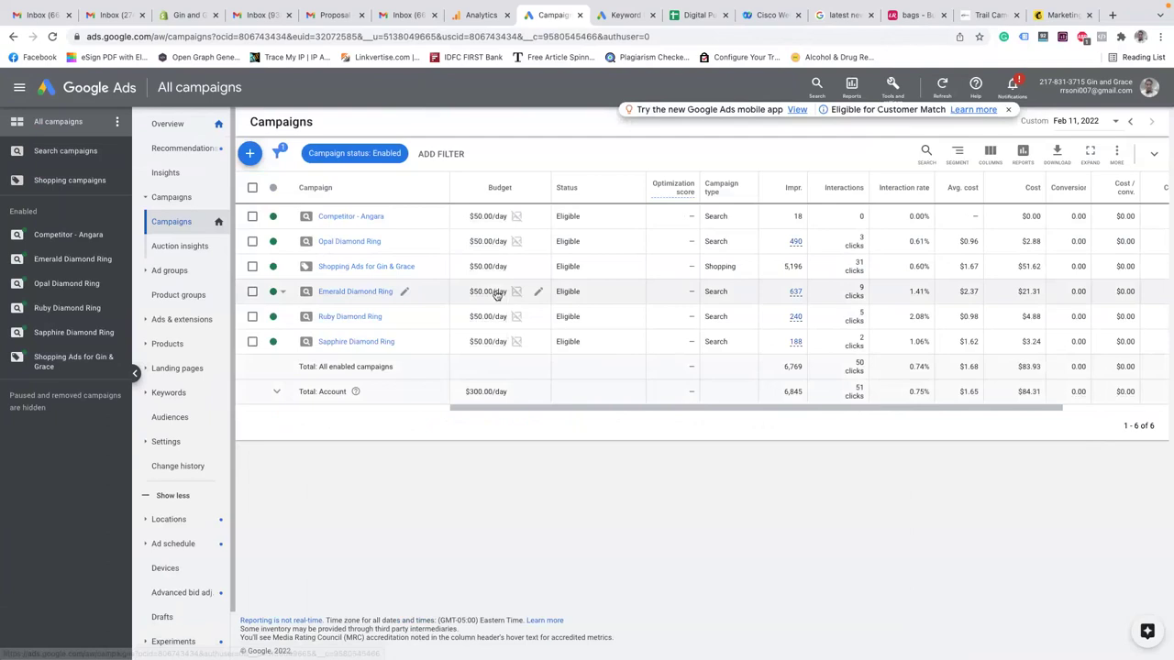
{"action": "scroll", "coordinate": [496, 294], "scroll_direction": "right", "scroll_amount": 3}
{"action": "scroll", "coordinate": [496, 293], "scroll_direction": "left", "scroll_amount": 3}
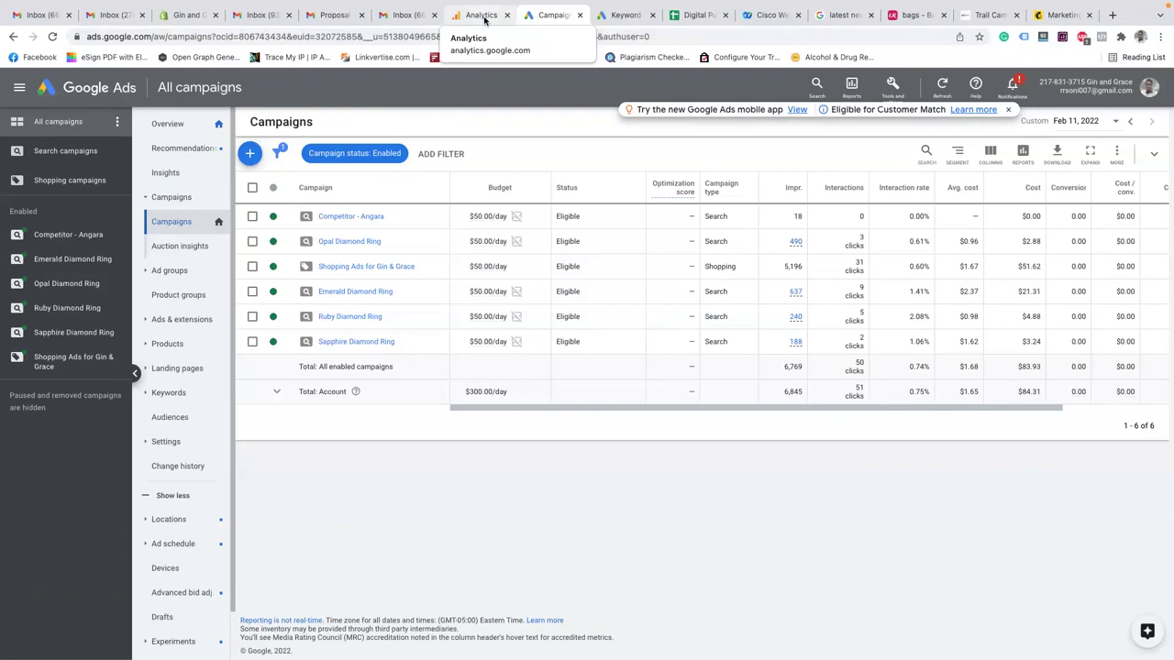
Open the Facebook website in a new browser tab.
{"action": "key", "text": "ctrl+t"}
{"action": "type", "text": "faceo"}
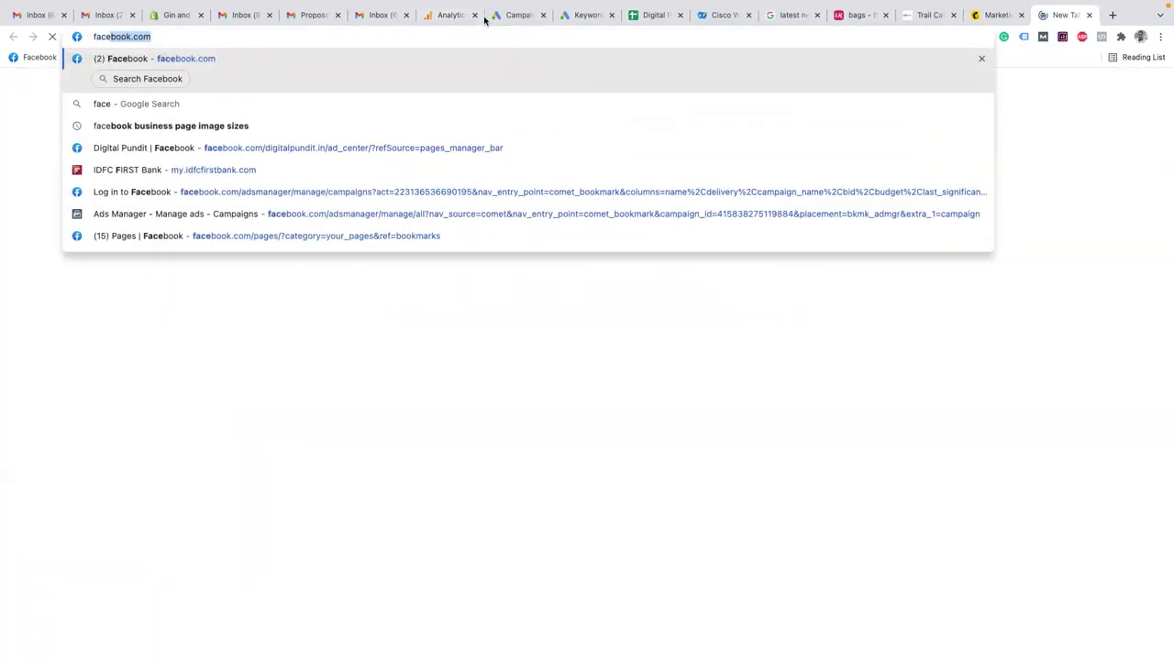
{"action": "key", "text": "BackSpace"}
{"action": "type", "text": "book"}
{"action": "key", "text": "Return"}
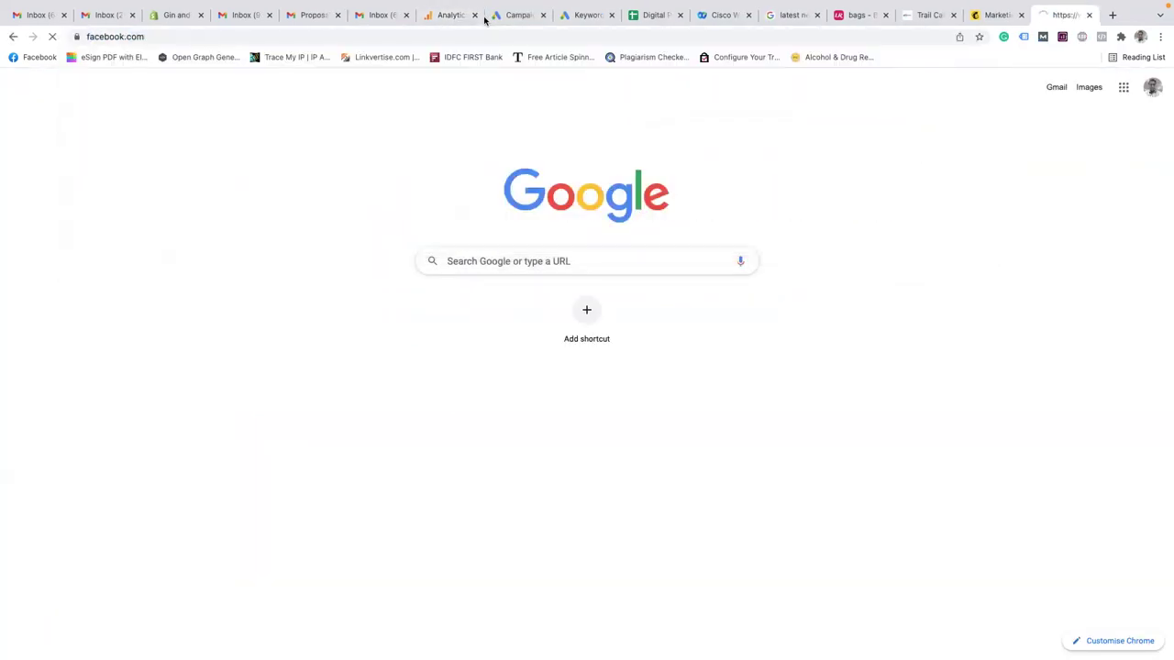
Open the LinkedIn feed in another new browser tab.
{"action": "key", "text": "ctrl+t"}
{"action": "type", "text": "lin"}
{"action": "key", "text": "Return"}
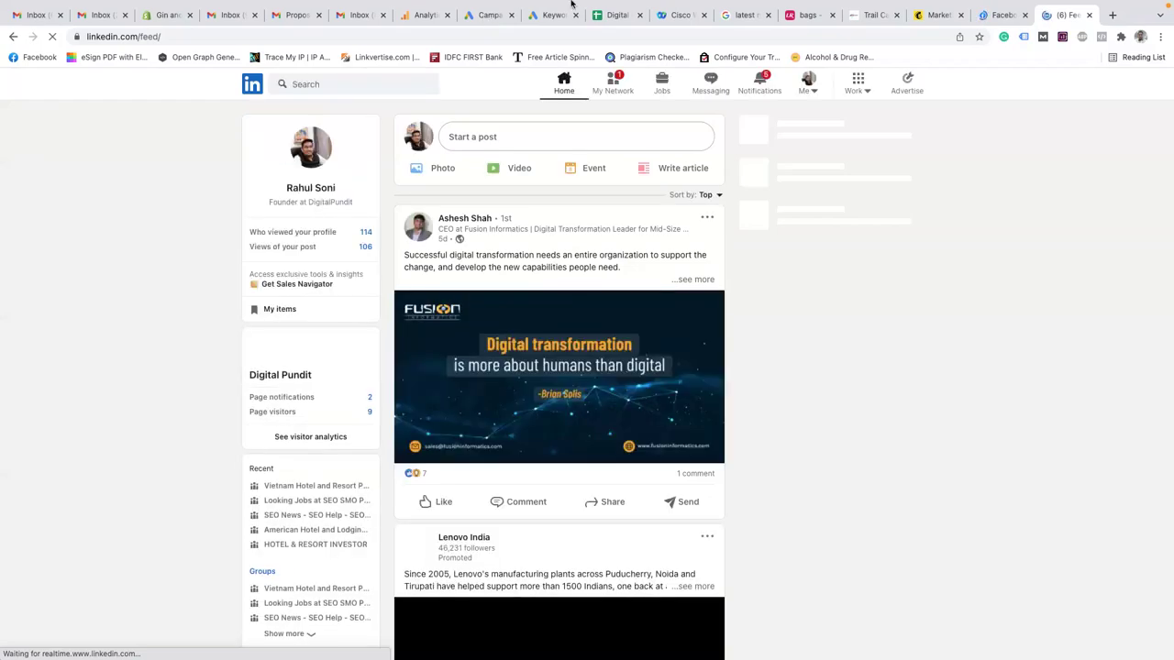
Return to the Facebook home page and open the Groups section.
{"action": "key", "text": "ctrl+shift+Tab"}
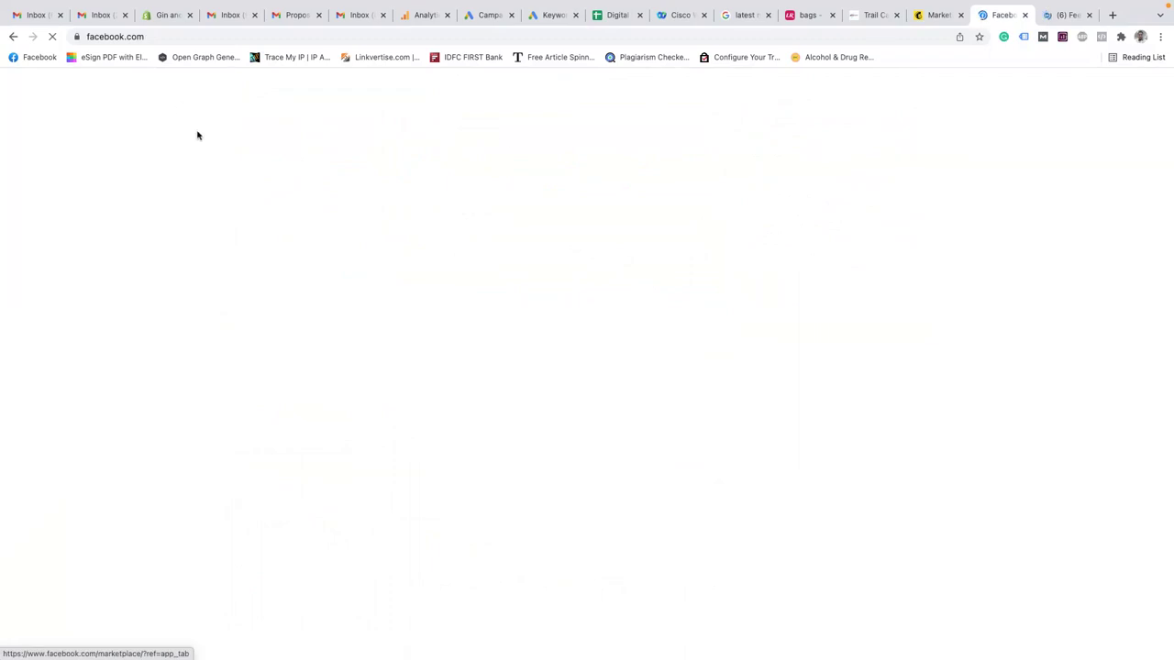
{"action": "scroll", "coordinate": [103, 253], "scroll_direction": "down", "scroll_amount": 2}
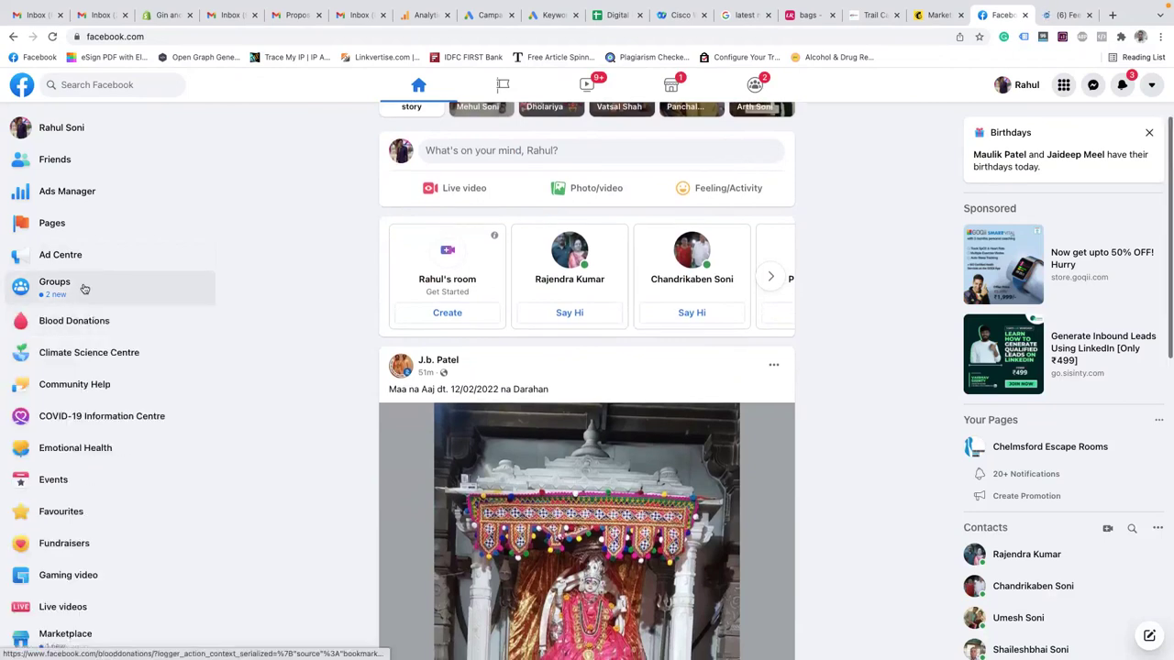
{"action": "left_click", "coordinate": [83, 289]}
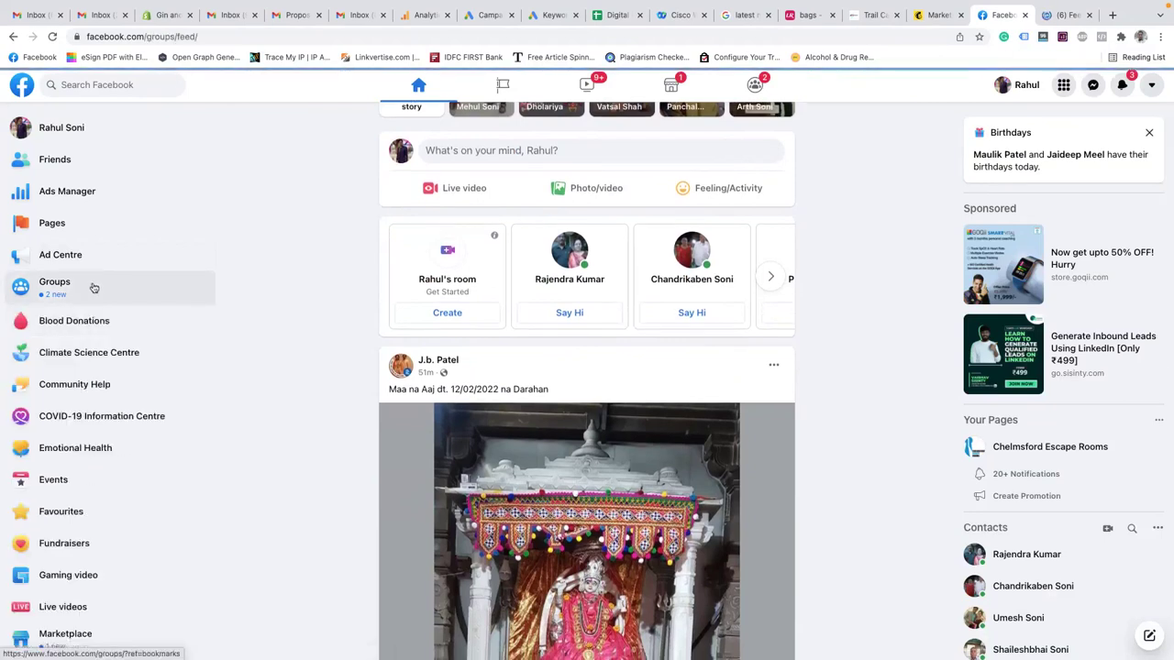
Look through the list of joined Facebook groups and the recent posts in the groups feed.
{"action": "scroll", "coordinate": [370, 293], "scroll_direction": "down", "scroll_amount": 2}
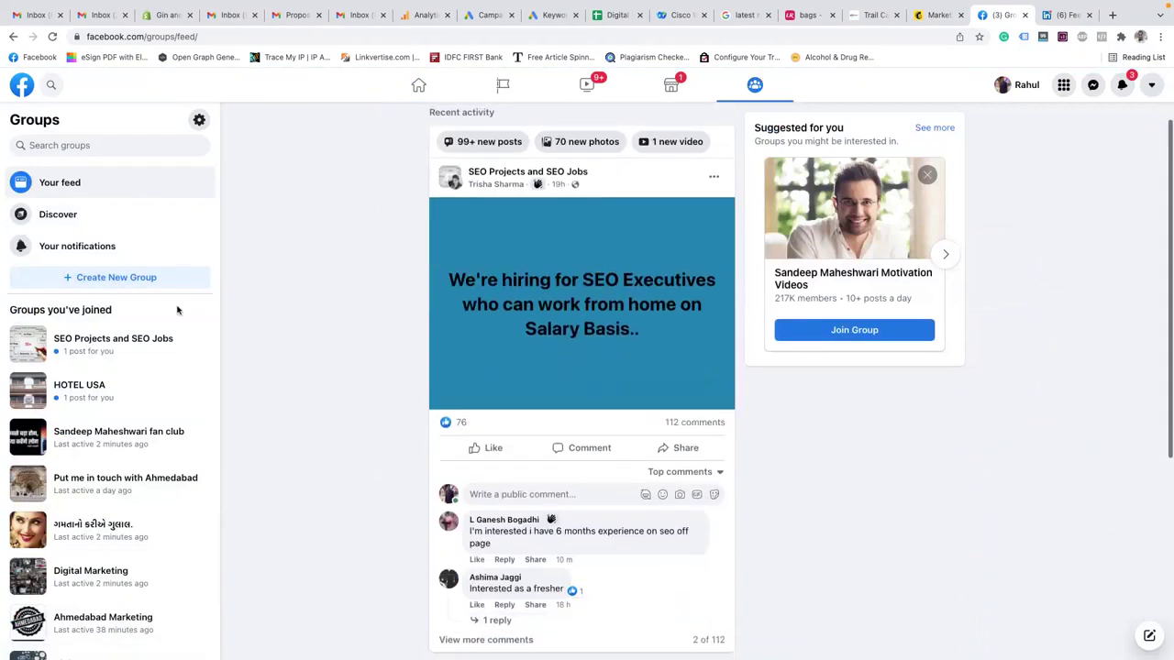
{"action": "scroll", "coordinate": [178, 309], "scroll_direction": "down", "scroll_amount": 2}
{"action": "scroll", "coordinate": [124, 252], "scroll_direction": "down", "scroll_amount": 3}
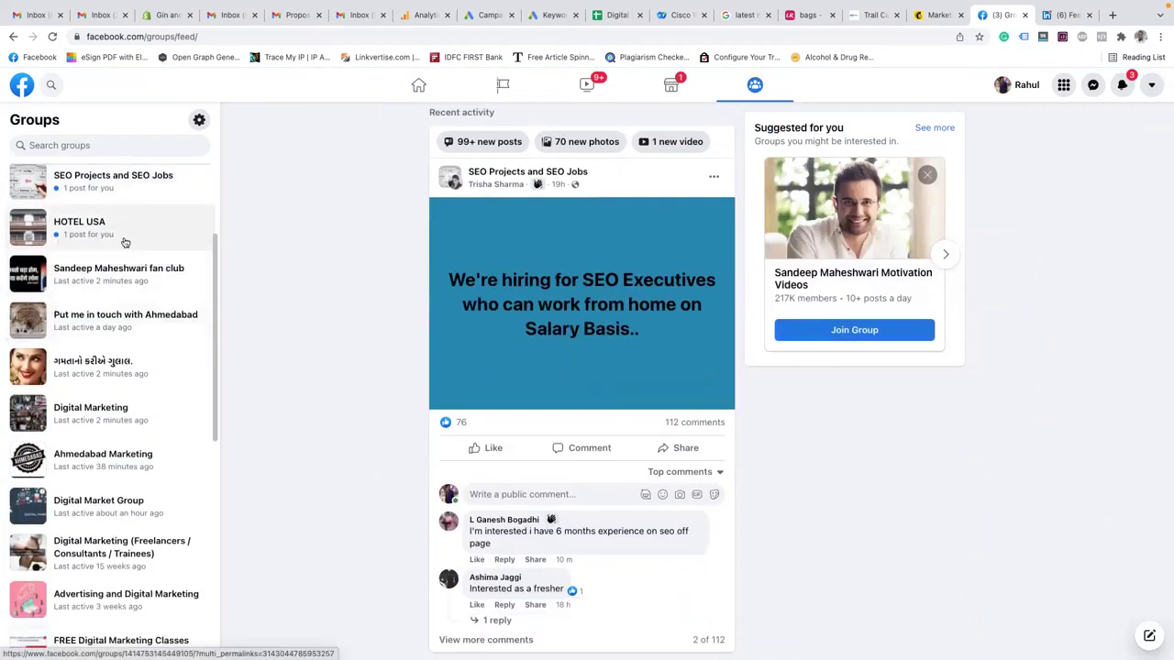
{"action": "scroll", "coordinate": [126, 240], "scroll_direction": "down", "scroll_amount": 5}
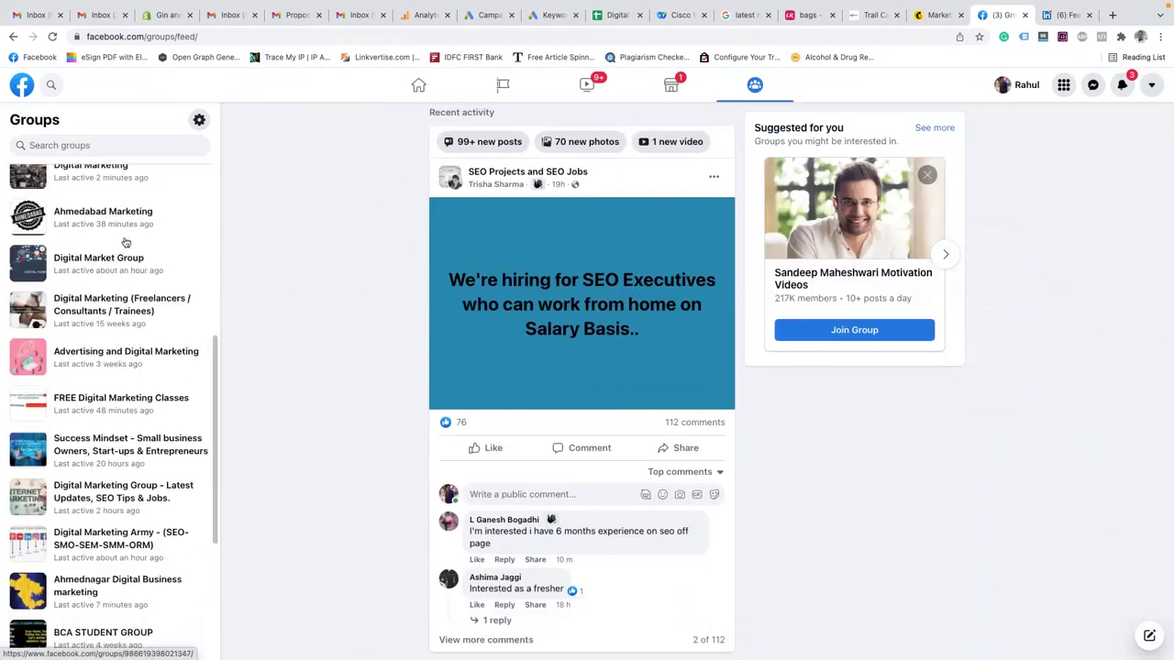
{"action": "scroll", "coordinate": [125, 241], "scroll_direction": "down", "scroll_amount": 4}
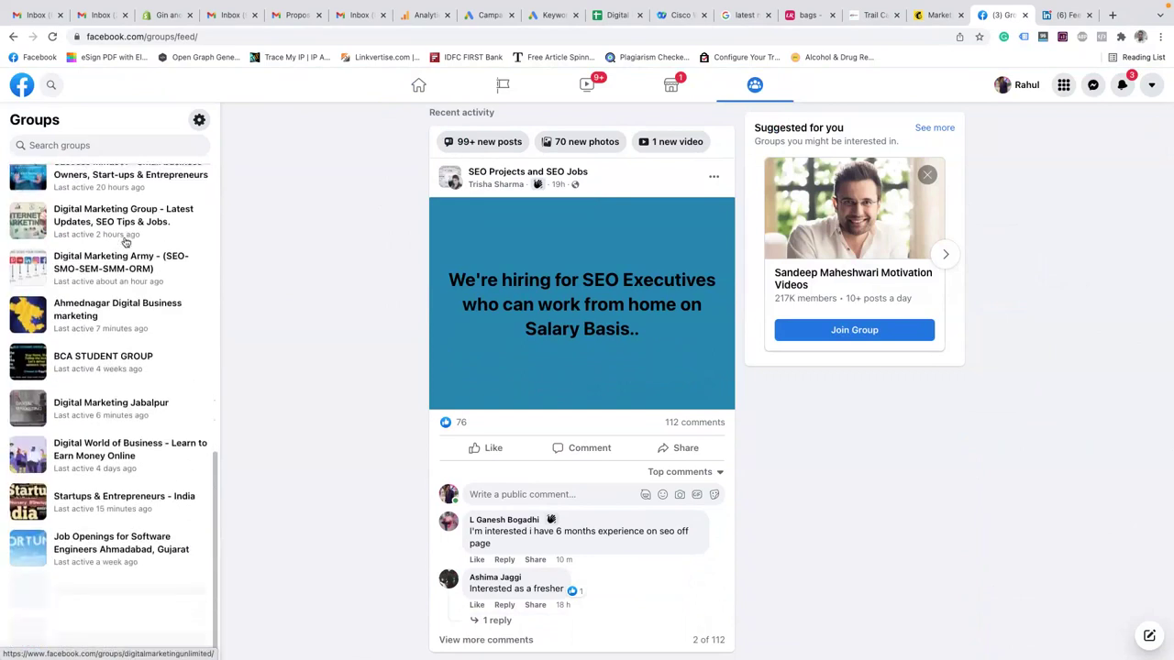
{"action": "scroll", "coordinate": [125, 240], "scroll_direction": "down", "scroll_amount": 6}
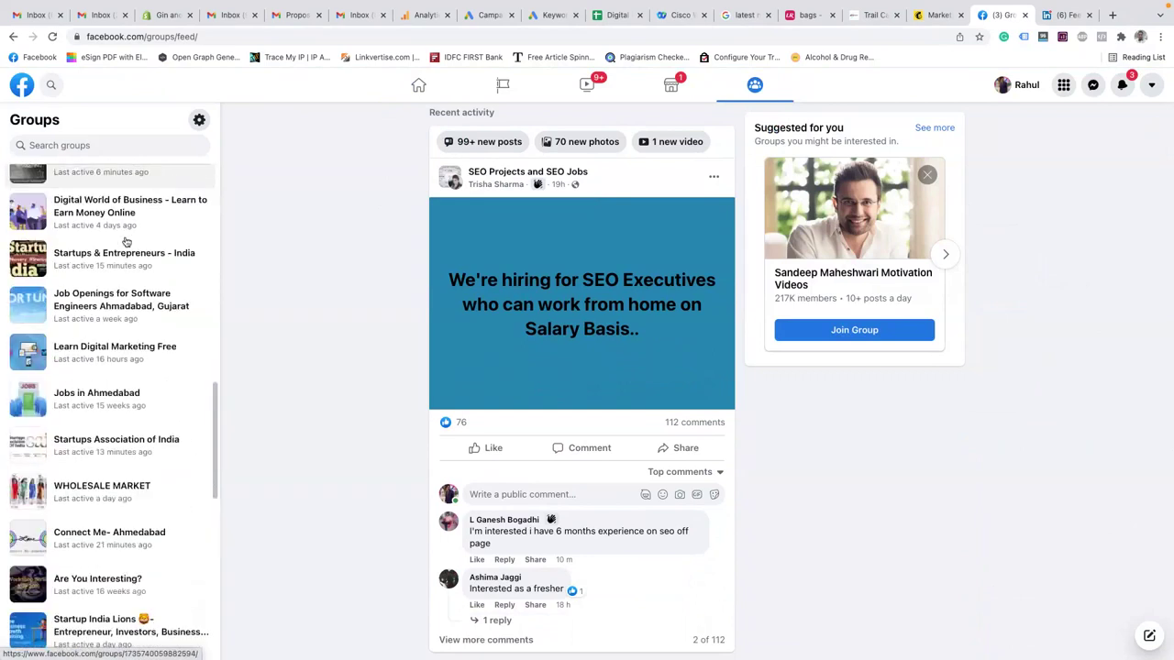
{"action": "scroll", "coordinate": [309, 267], "scroll_direction": "up", "scroll_amount": 1}
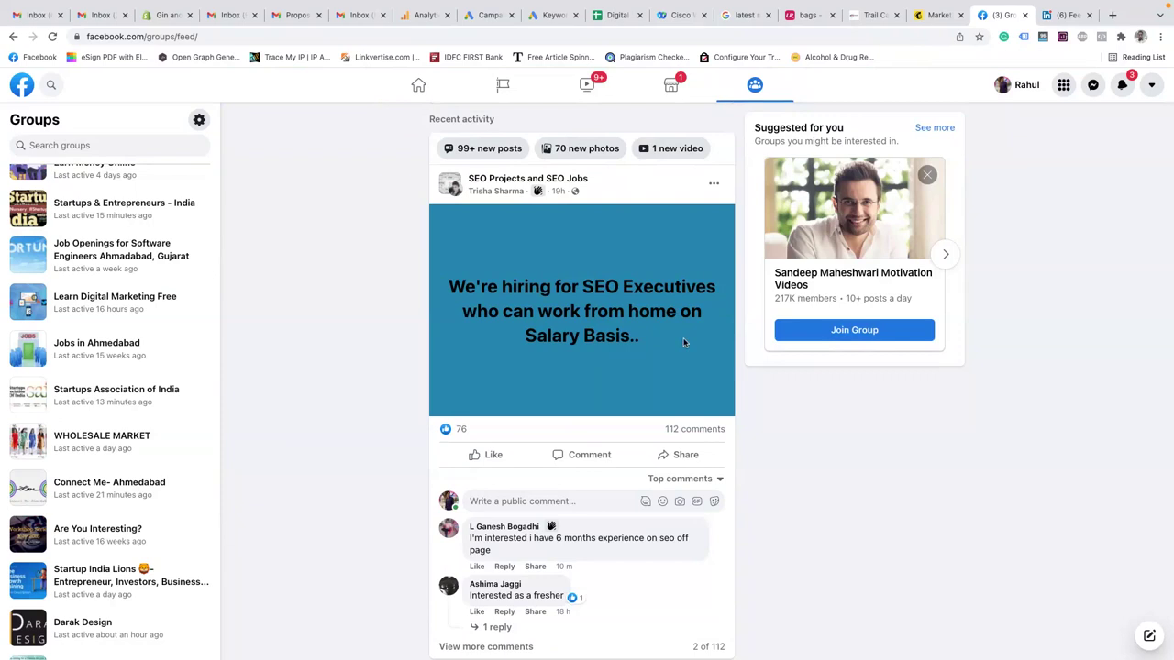
{"action": "scroll", "coordinate": [683, 342], "scroll_direction": "down", "scroll_amount": 7}
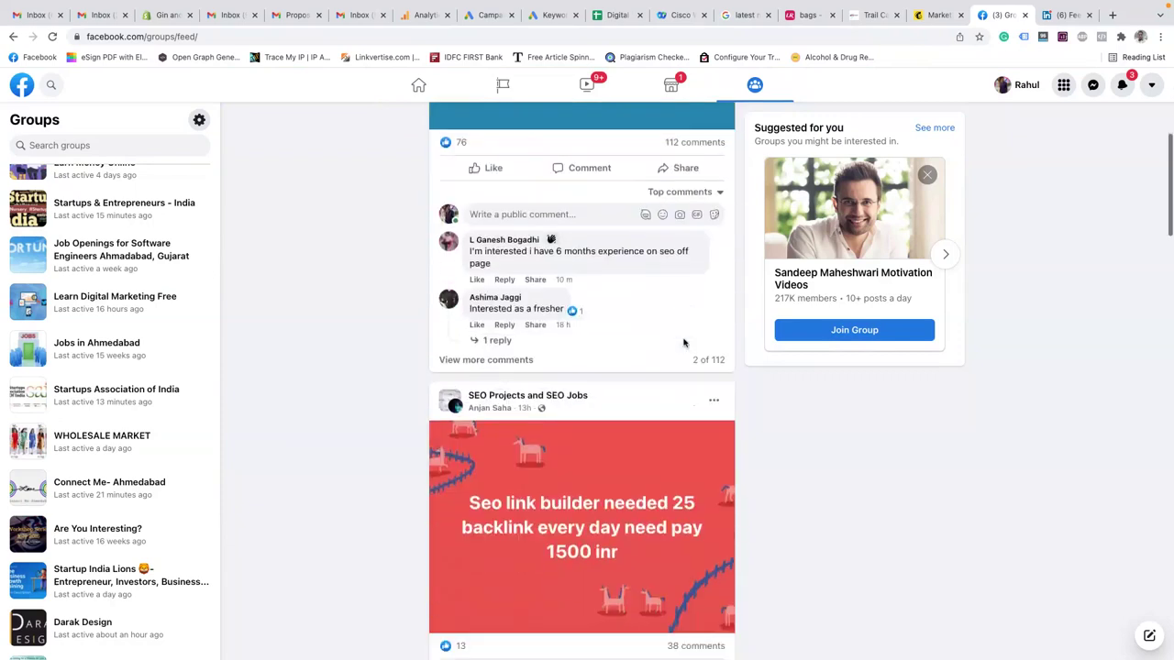